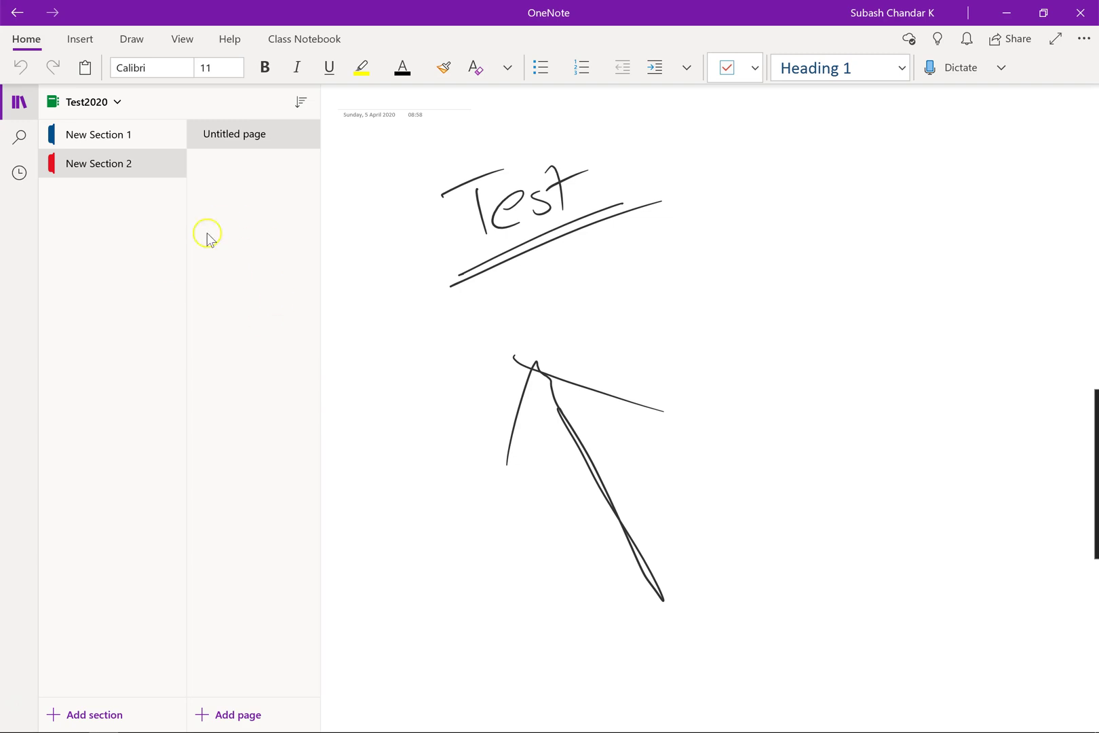
# Step: Open New Section 1 to show its blank Untitled page
pyautogui.click(102, 133)
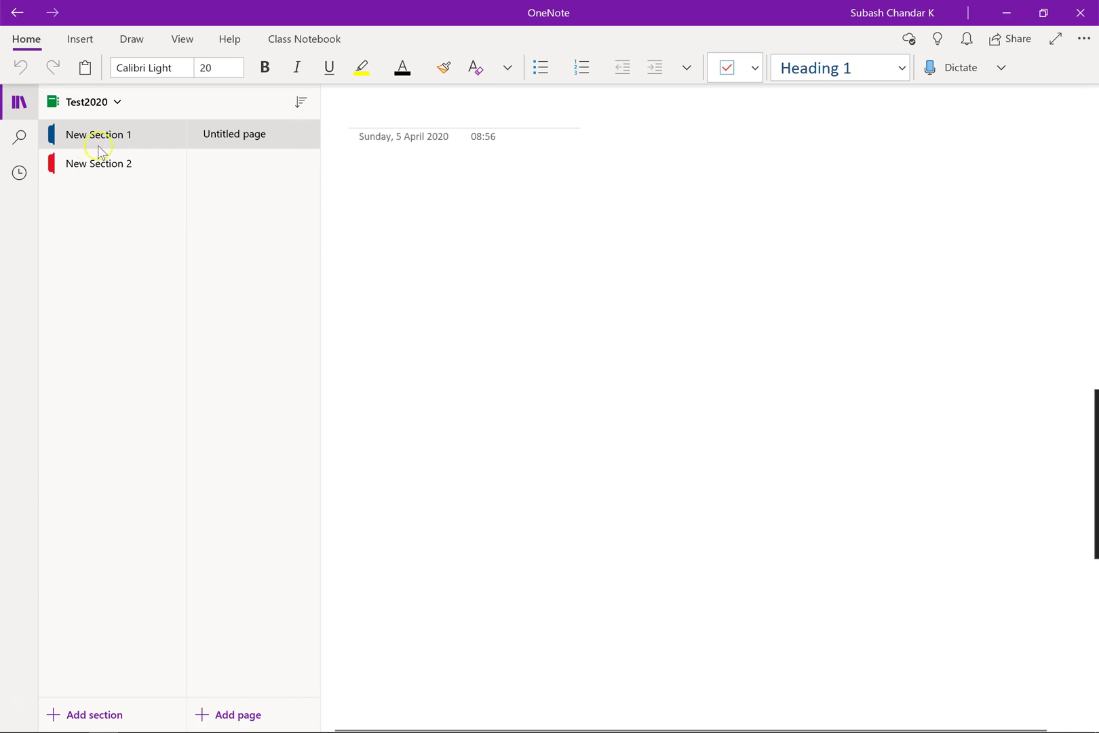
# Step: Rename New Section 1 to 'Contents'
pyautogui.rightClick(88, 139)
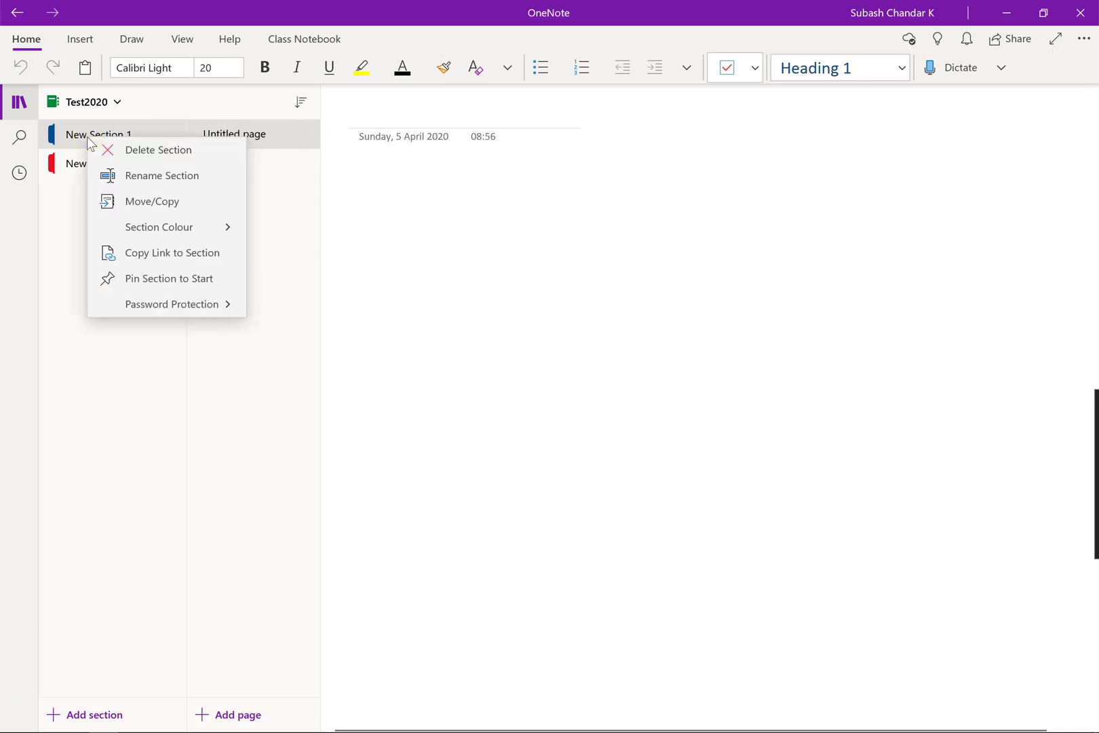
pyautogui.click(154, 180)
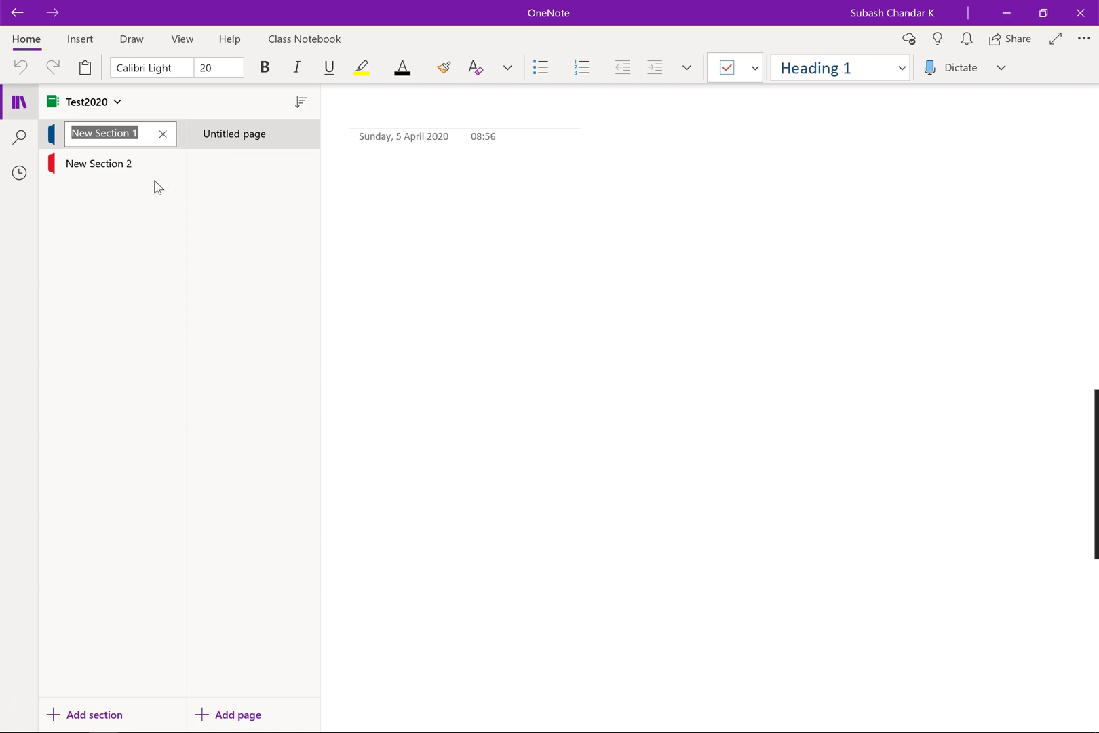
pyautogui.write('Conte')
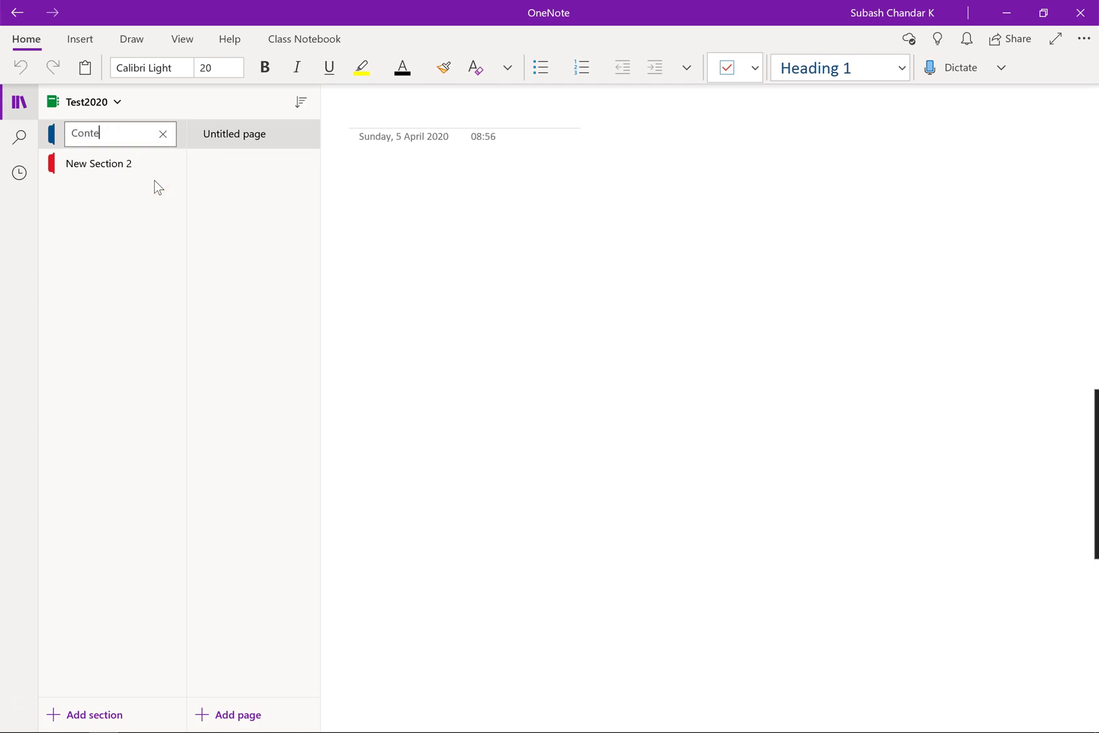
pyautogui.write('nts')
pyautogui.click(309, 230)
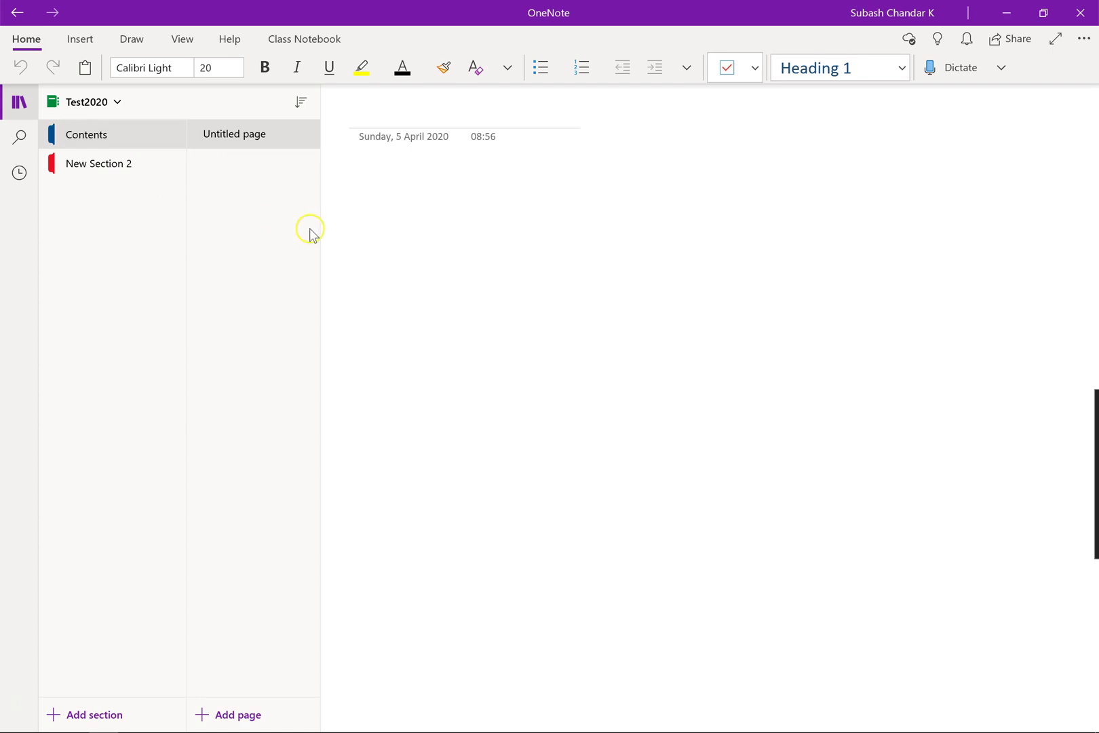
# Step: Title the section's untitled page 'Main Page'
pyautogui.click(275, 138)
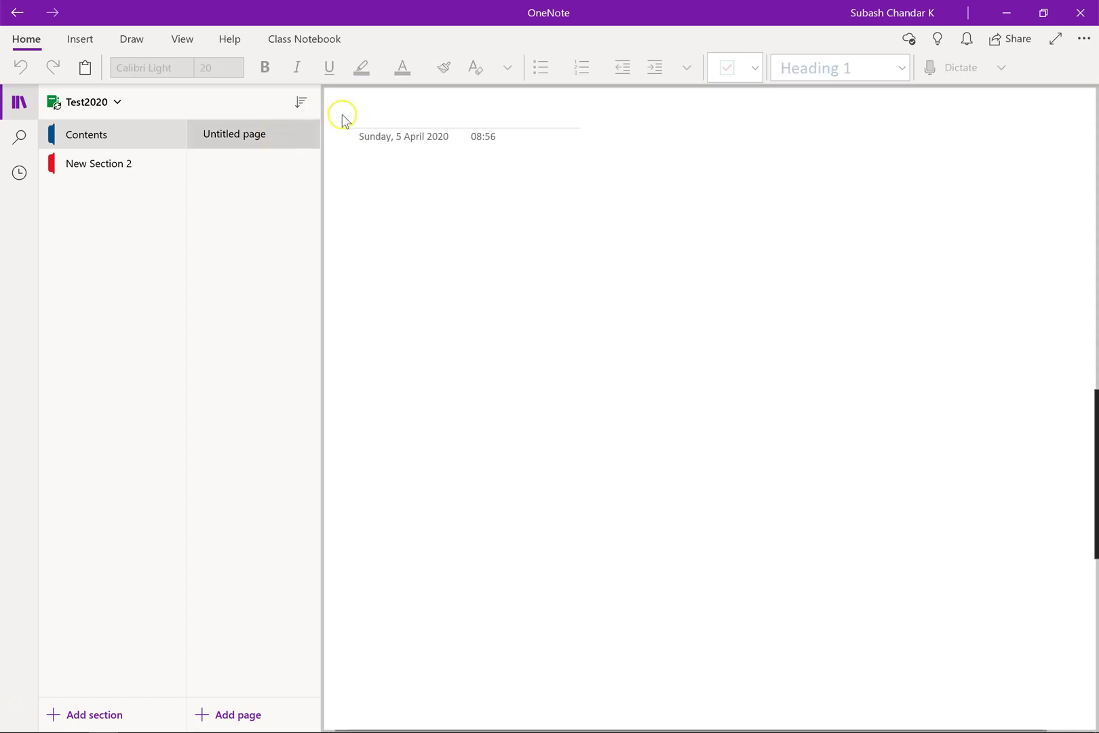
pyautogui.click(363, 116)
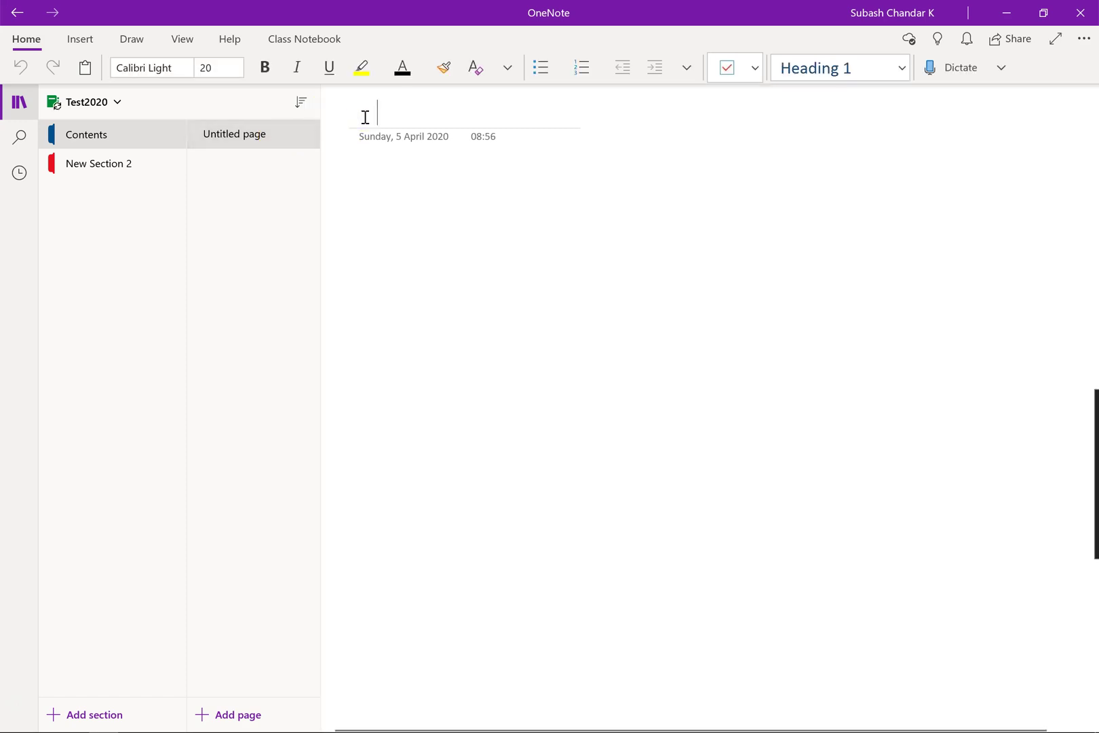
pyautogui.write('Main Page')
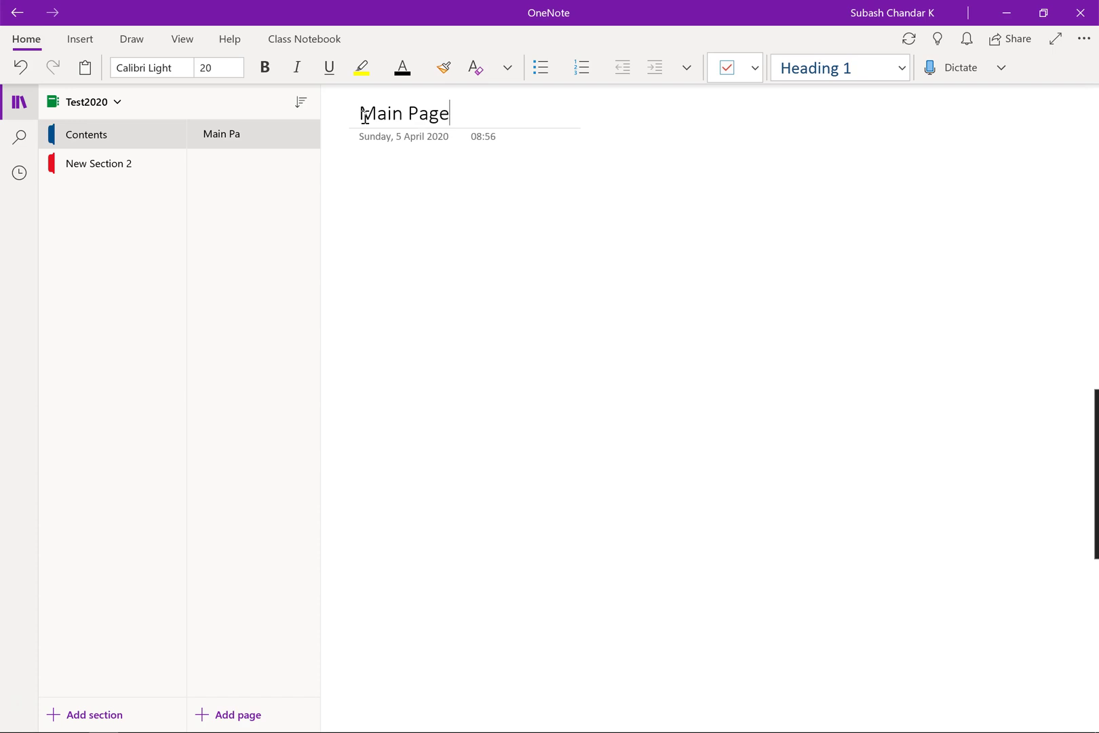
pyautogui.press('Return')
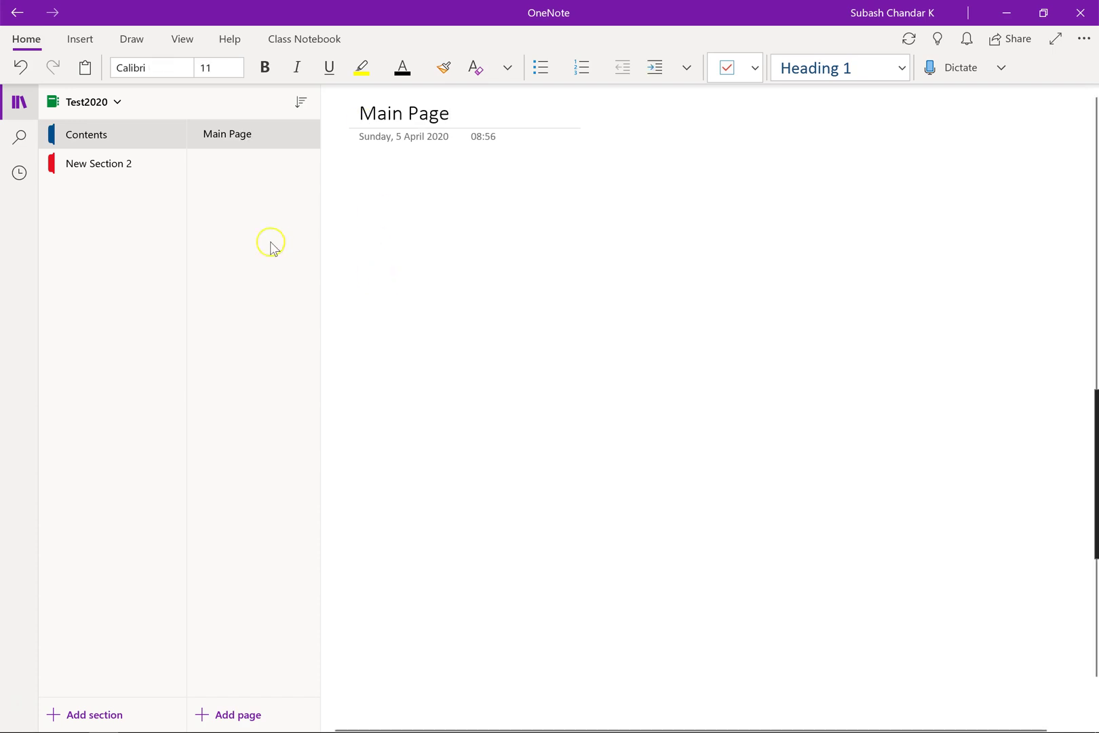
# Step: Rename New Section 2 to 'Topic 2'
pyautogui.click(119, 164)
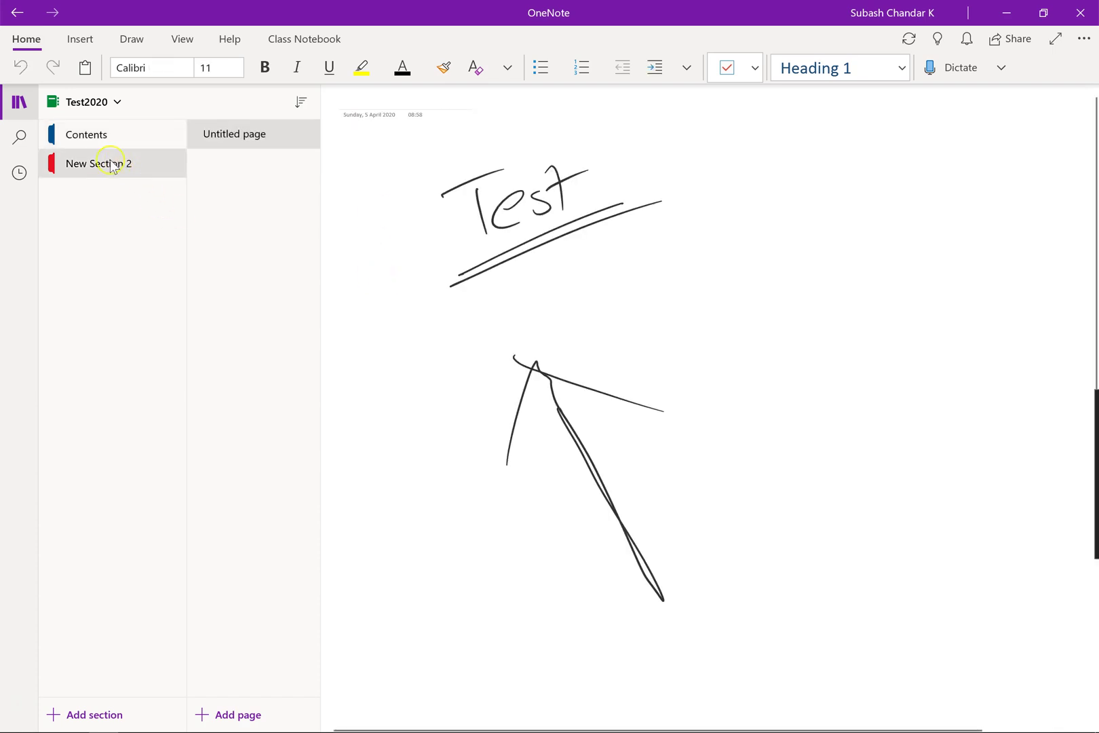
pyautogui.rightClick(103, 163)
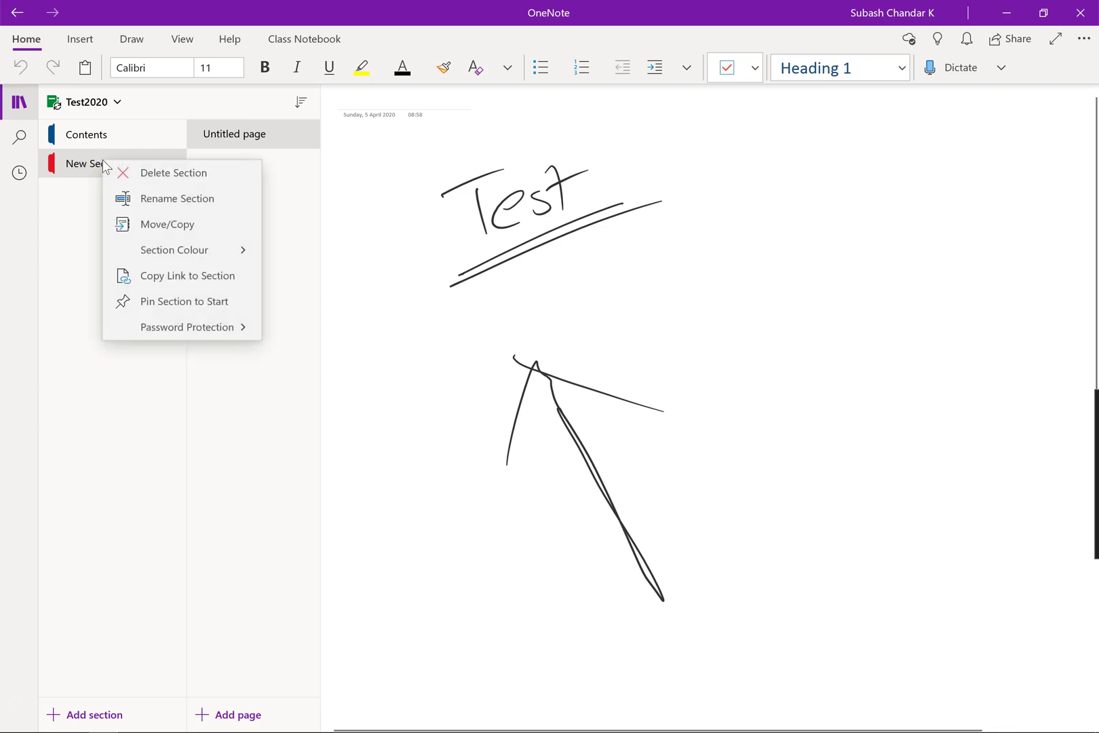
pyautogui.click(144, 197)
pyautogui.write('Topic 2')
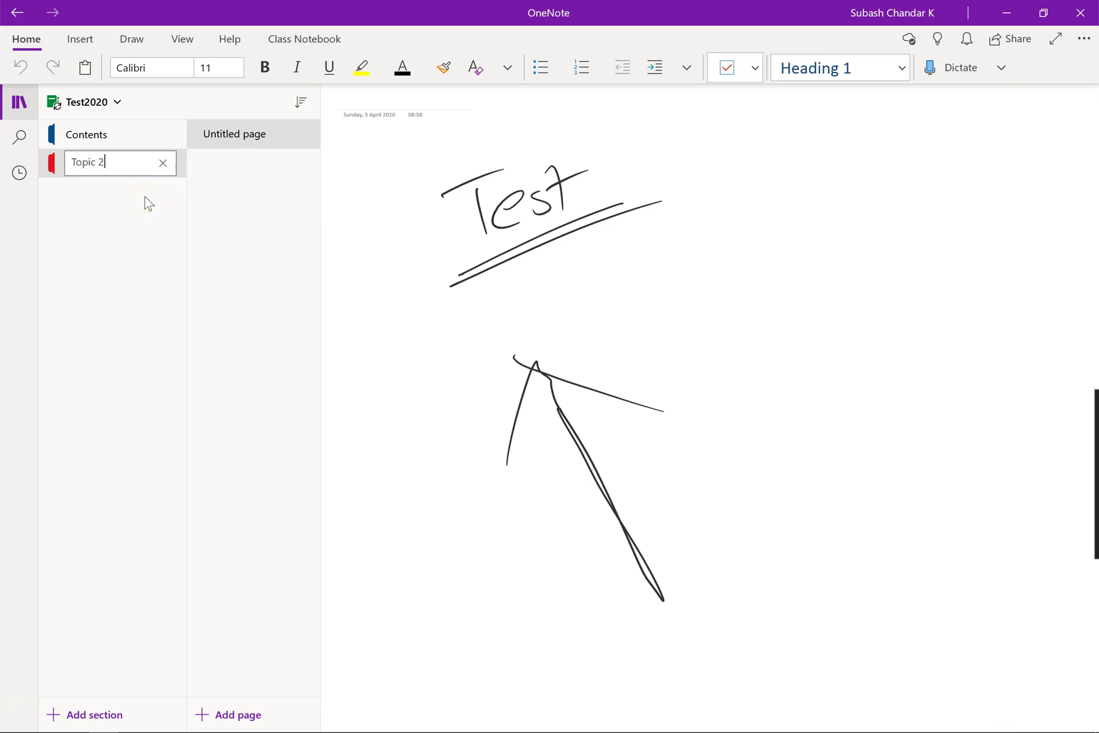
pyautogui.press('Return')
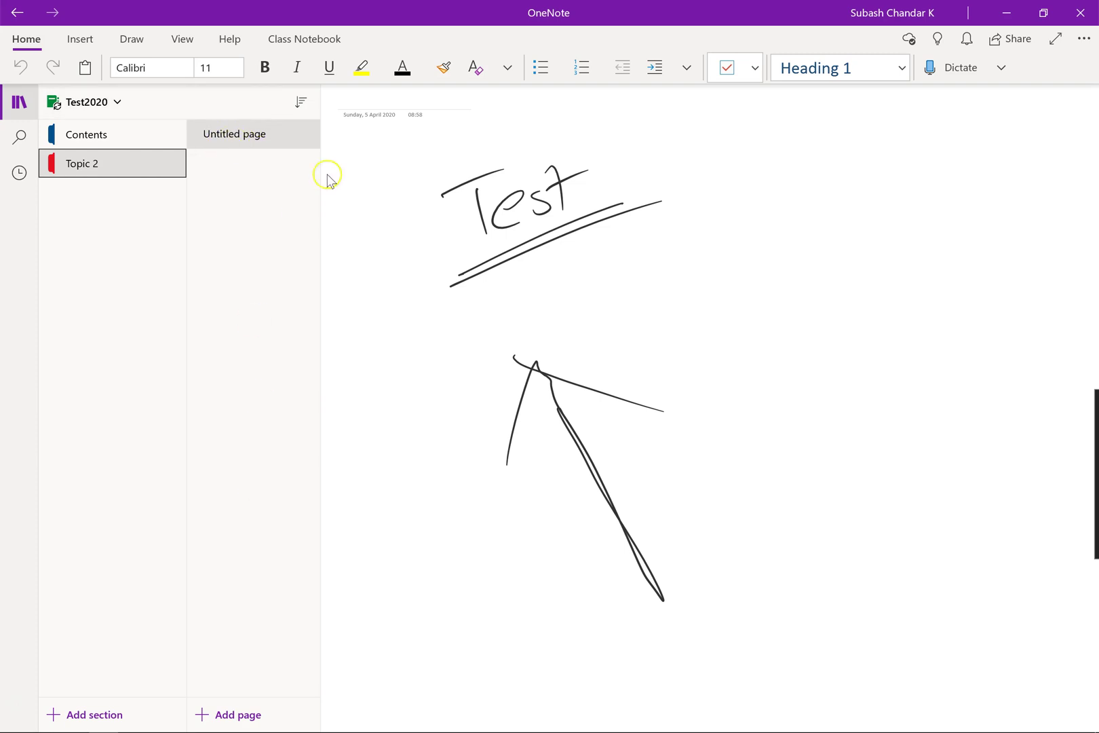
# Step: Begin titling the handwritten drawing page 'Test Page 1'
pyautogui.rightClick(234, 135)
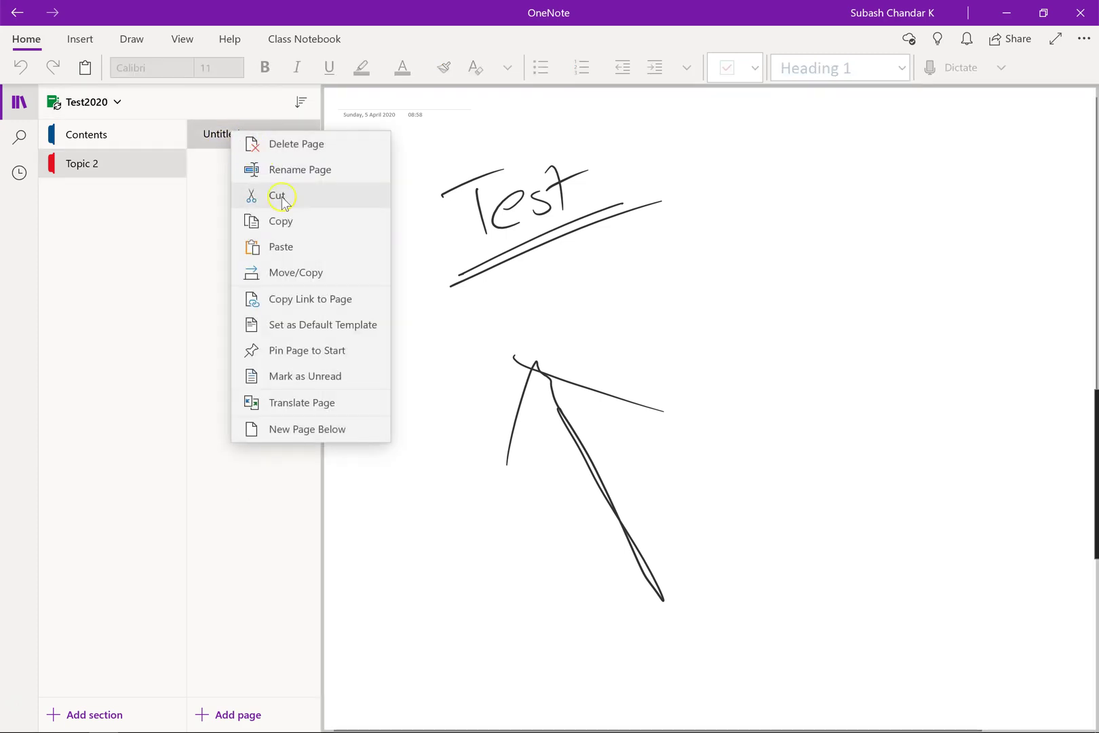
pyautogui.click(243, 112)
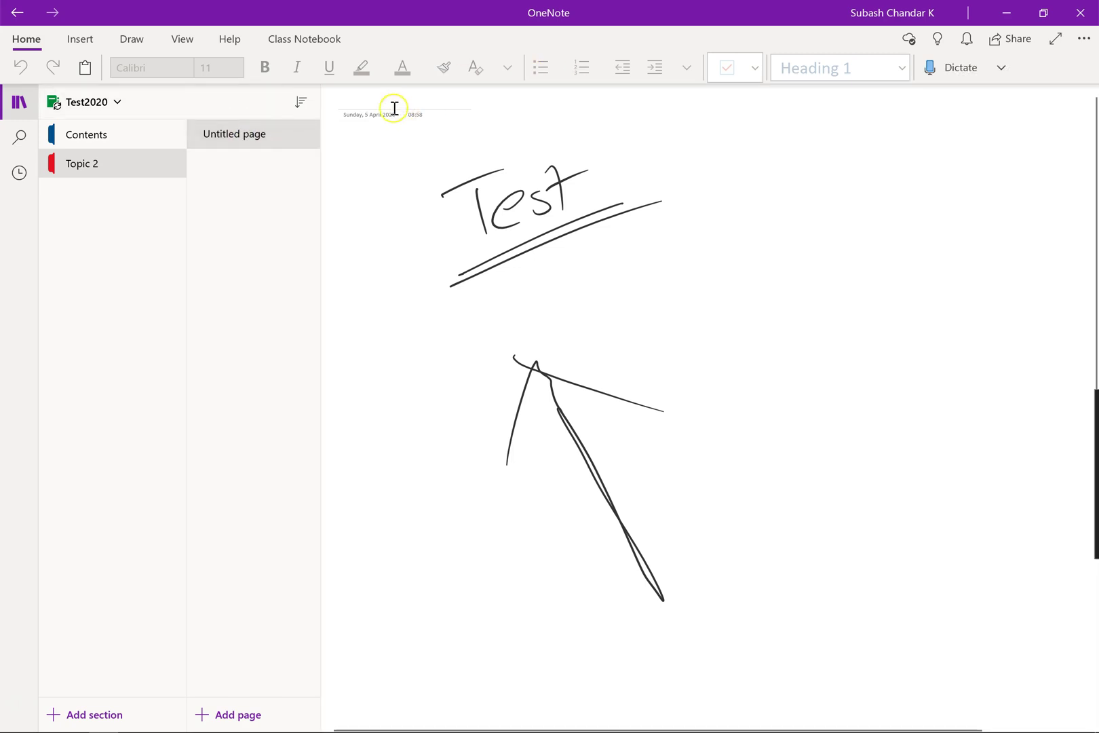
pyautogui.click(370, 102)
pyautogui.write('Test Page 1')
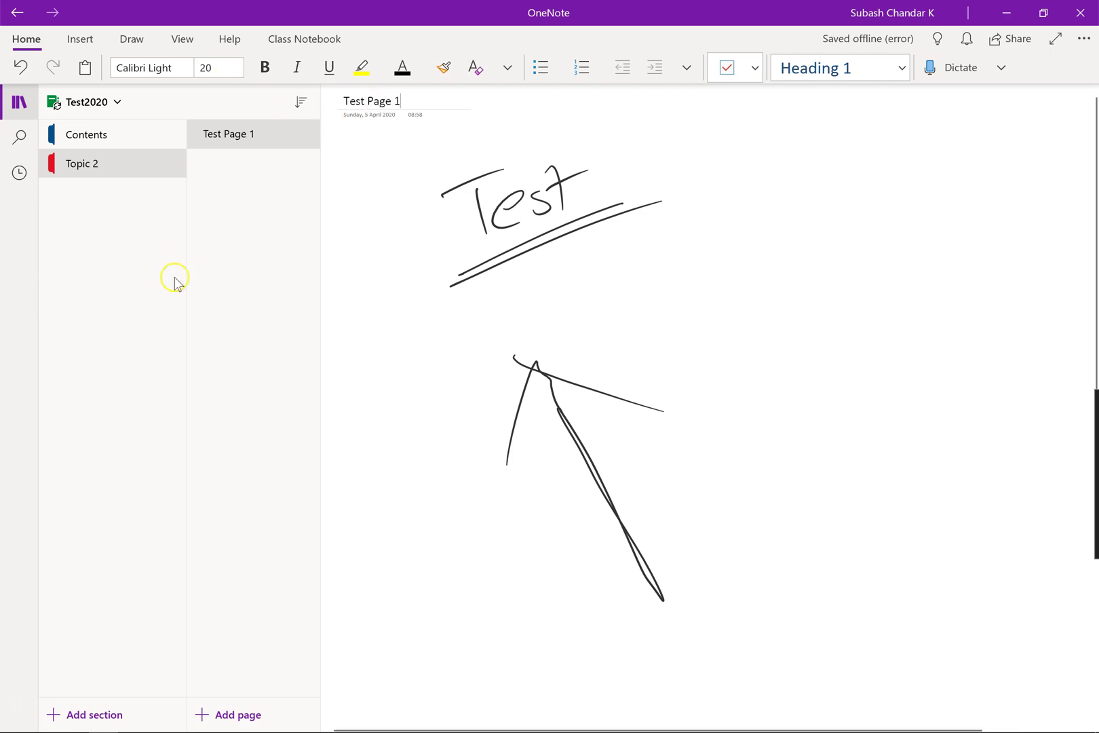
# Step: Add a new blank page titled 'Test Page 2' to Topic 2
pyautogui.click(237, 714)
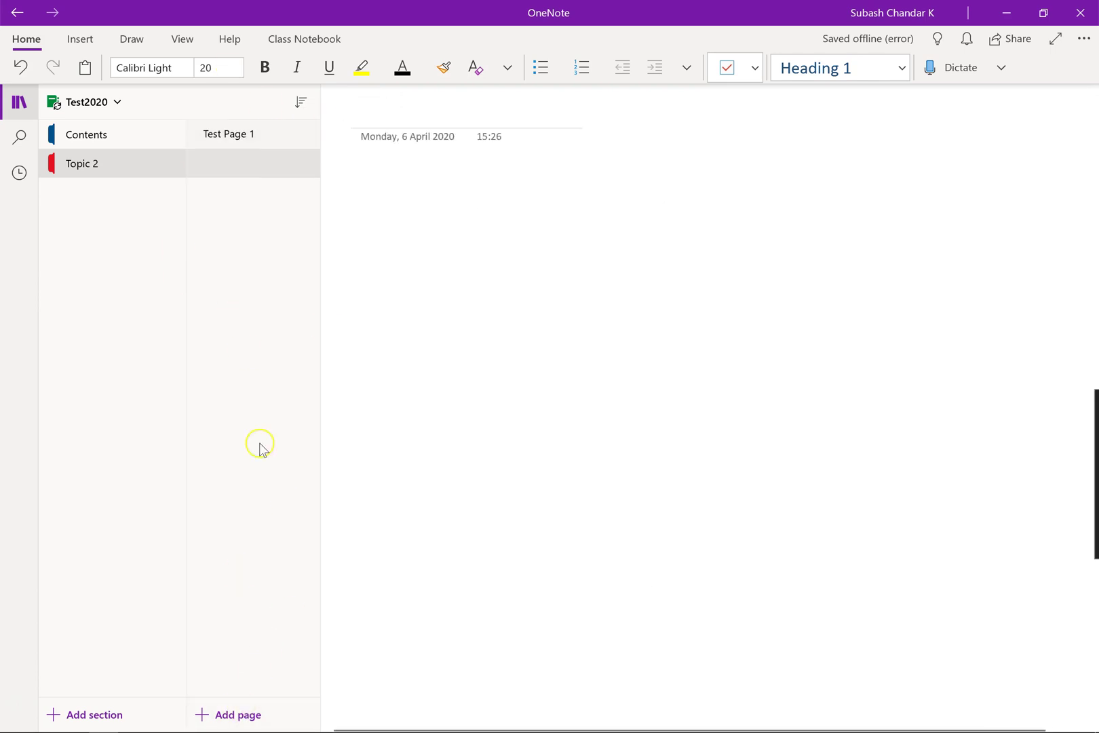
pyautogui.write('Test Page 2')
pyautogui.click(247, 281)
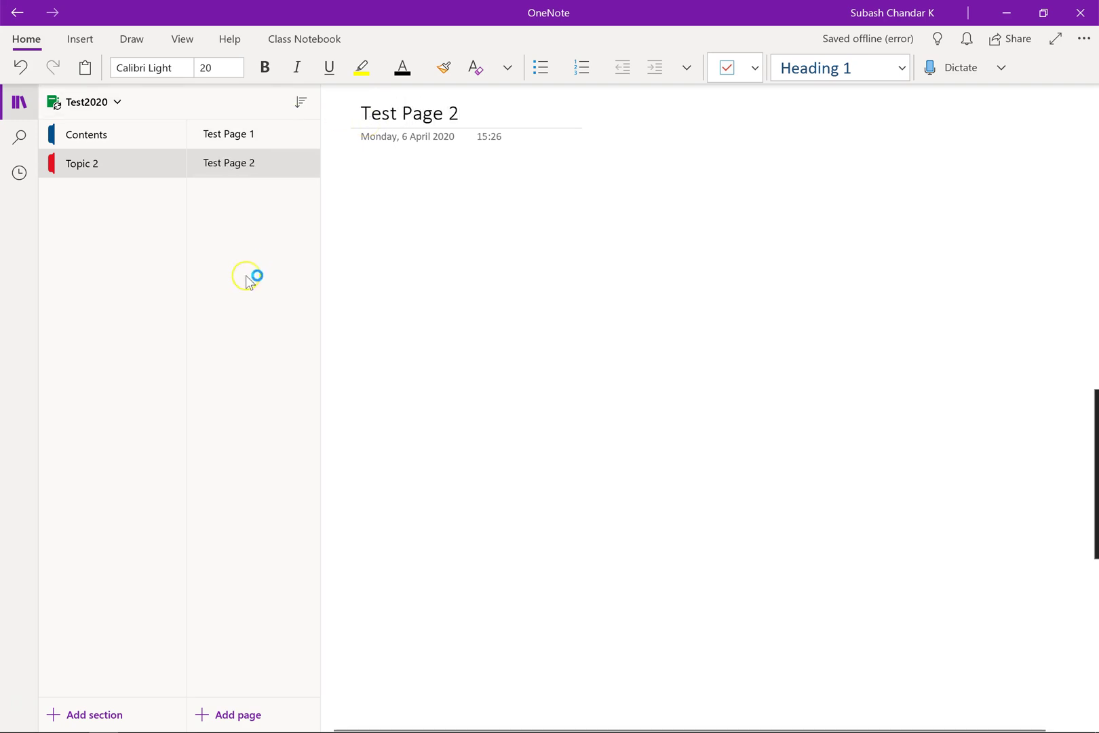
# Step: Copy a link to the Topic 2 section and paste it onto Main Page in Contents
pyautogui.click(116, 137)
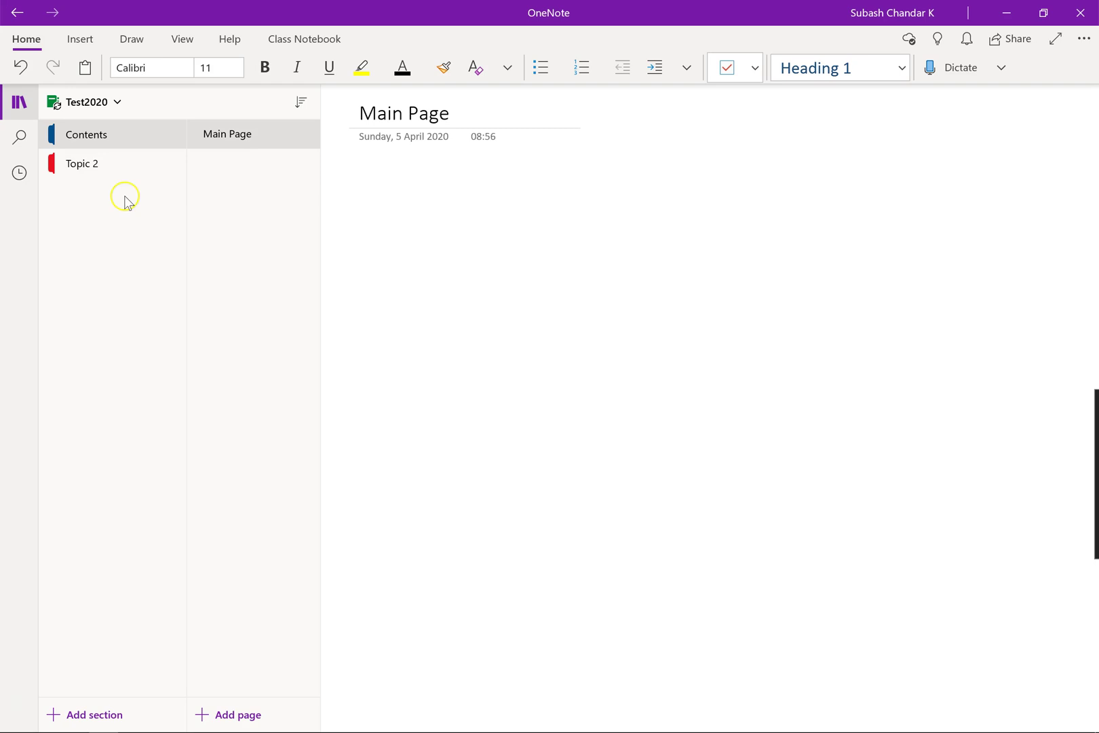
pyautogui.click(99, 164)
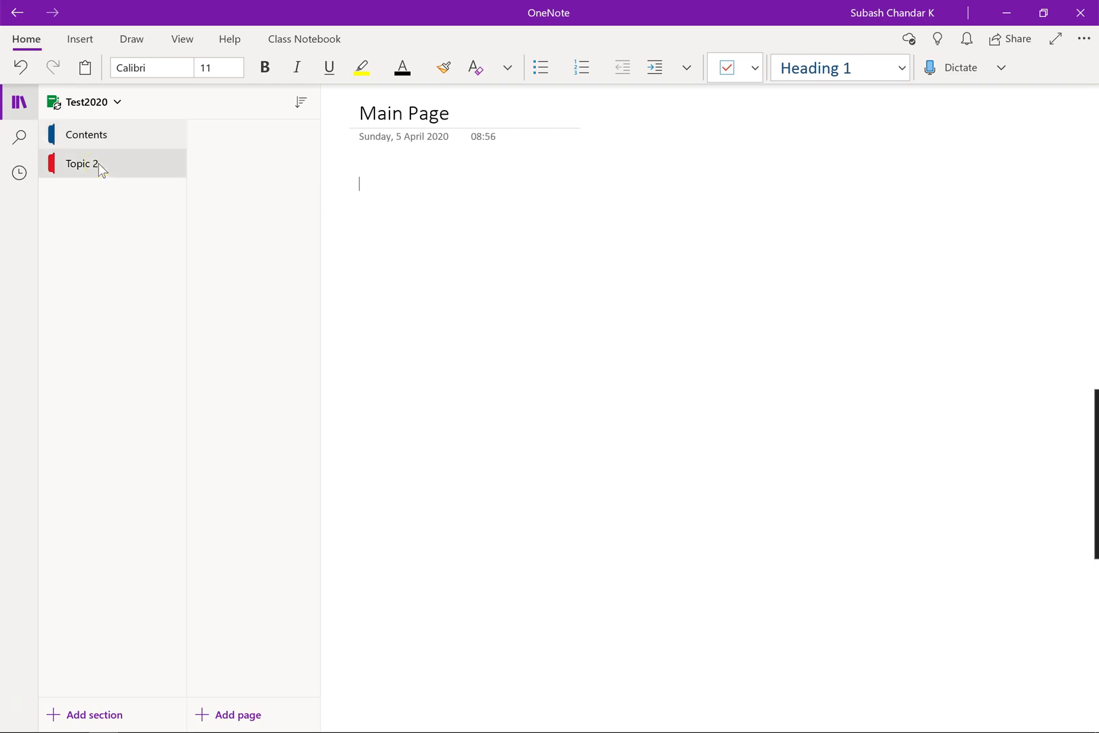
pyautogui.rightClick(99, 164)
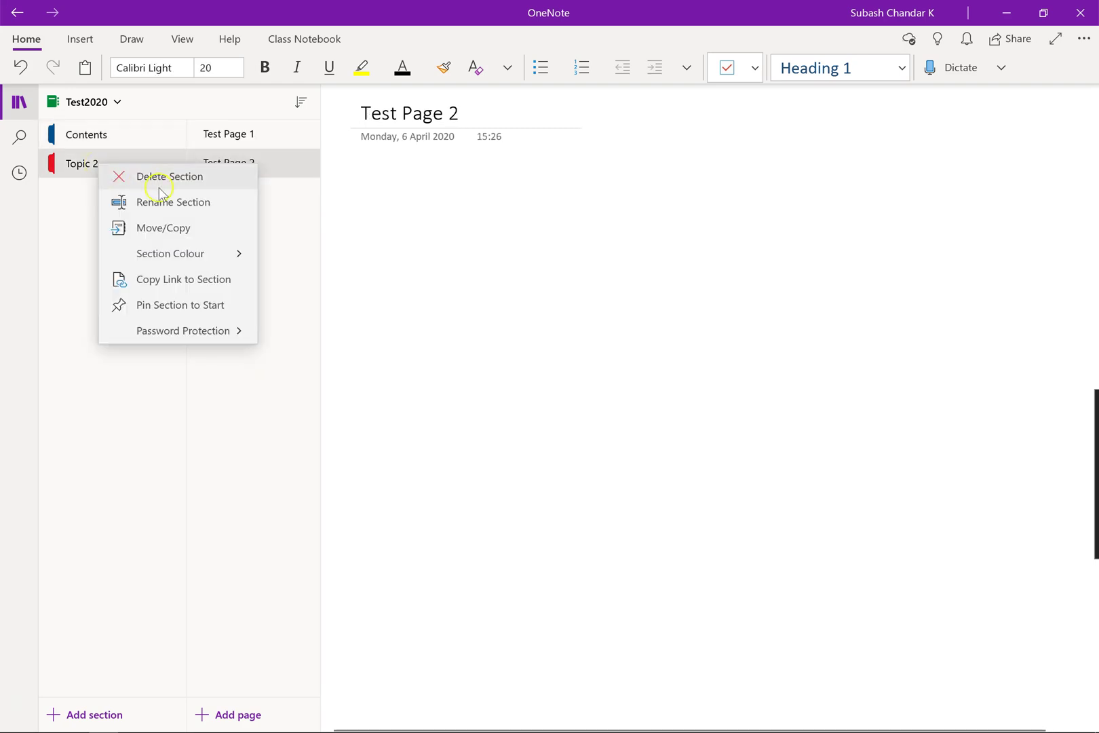
pyautogui.click(173, 284)
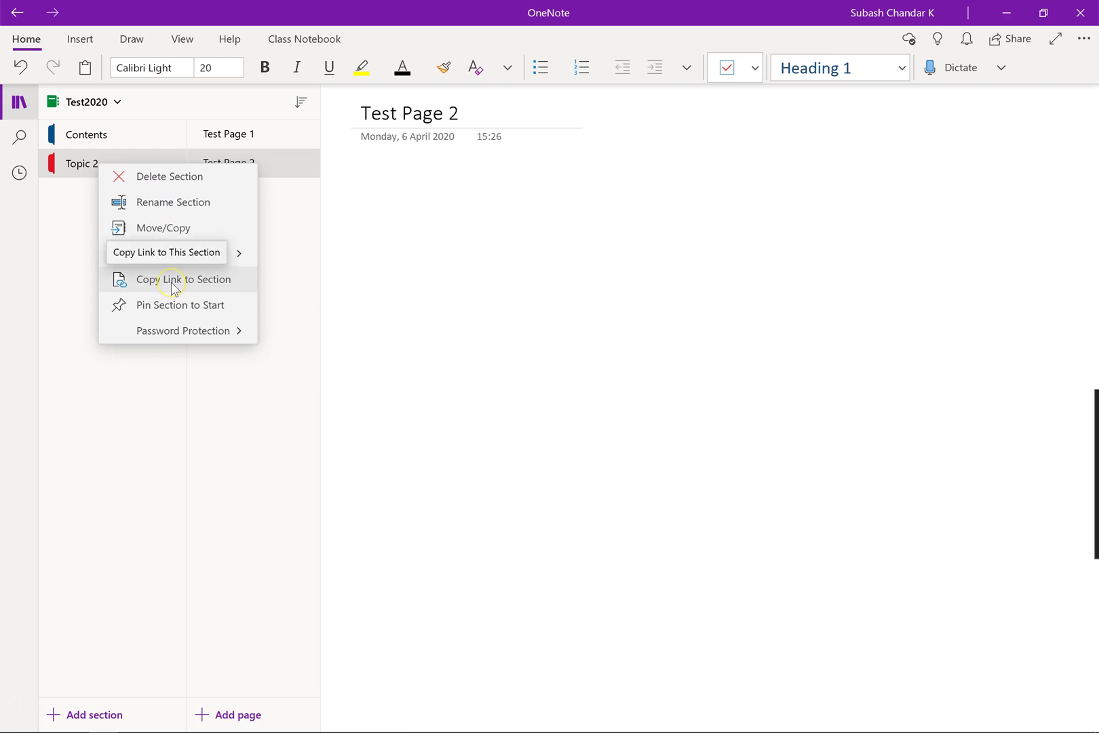
pyautogui.click(109, 143)
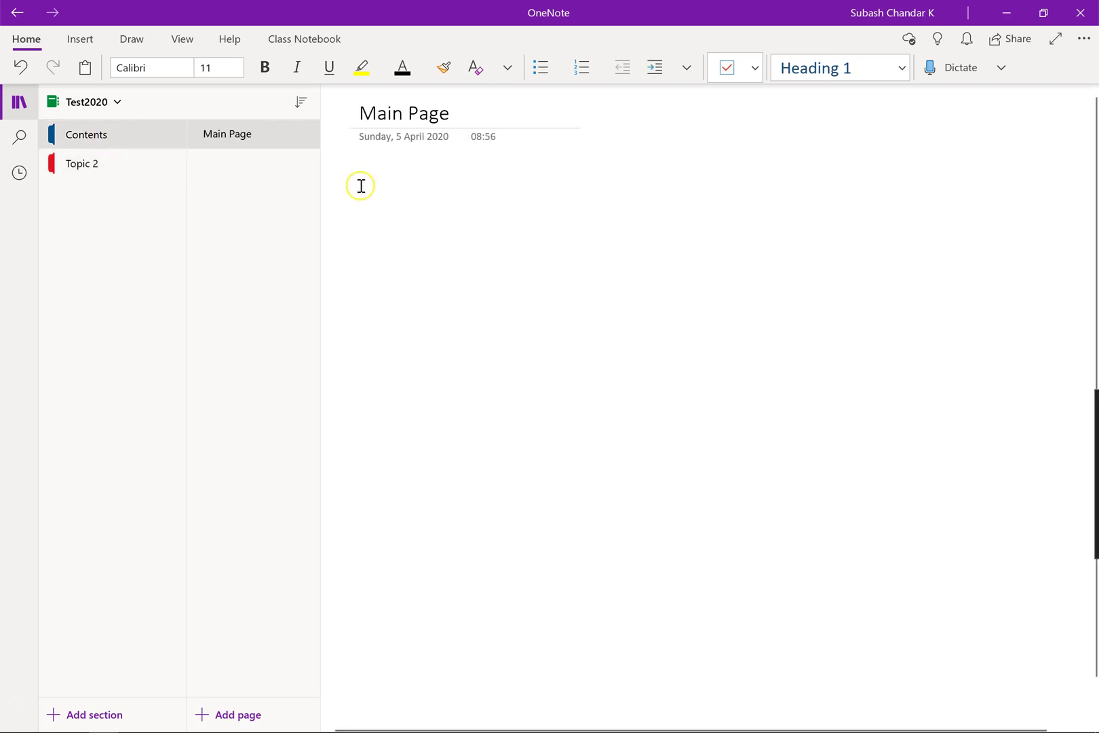
pyautogui.rightClick(361, 186)
pyautogui.click(435, 257)
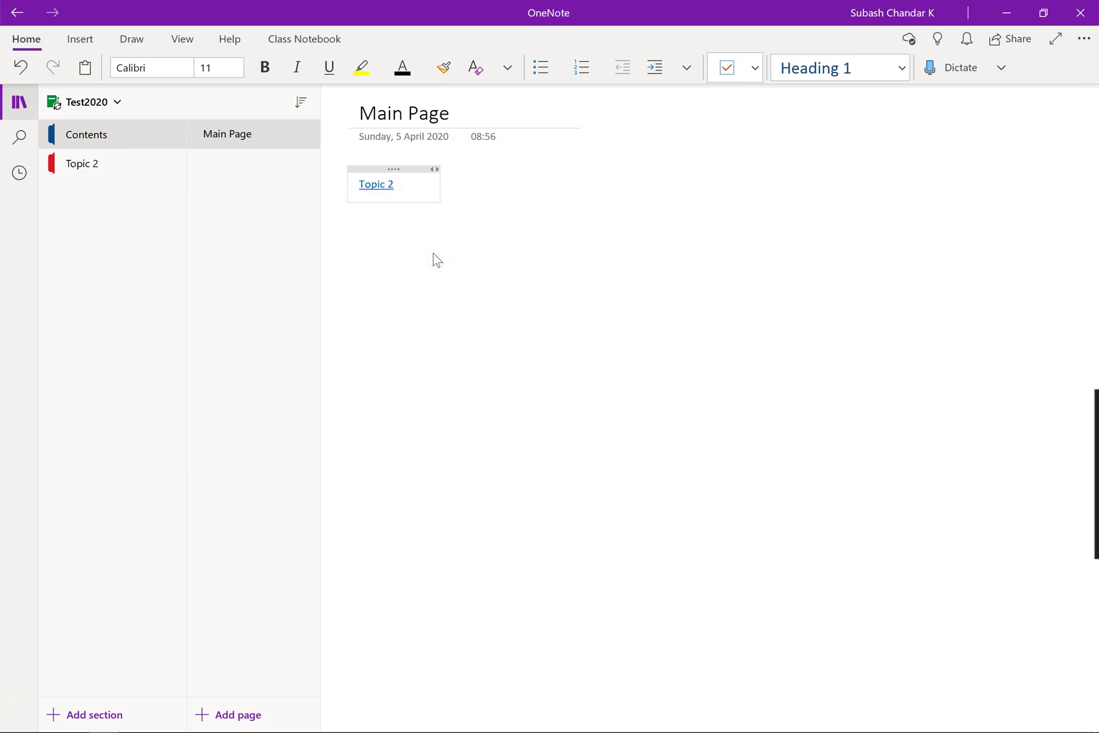
# Step: Copy a link to Test Page 1, then return to Main Page in Contents
pyautogui.click(171, 173)
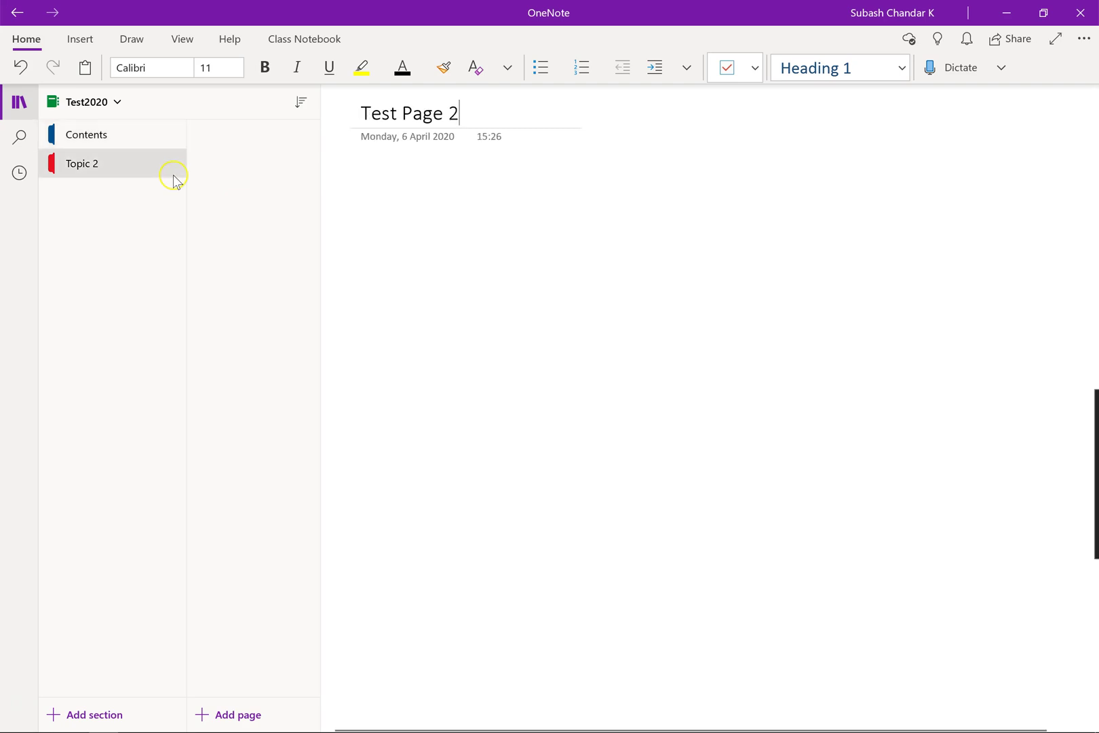
pyautogui.click(275, 133)
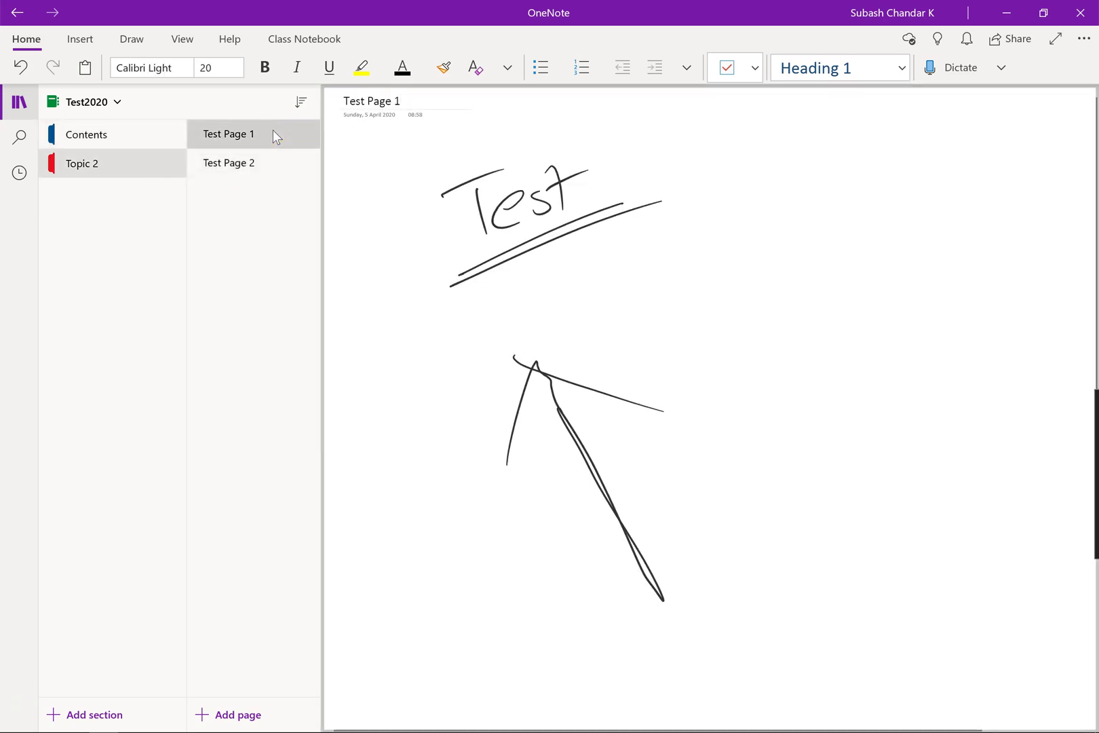
pyautogui.rightClick(273, 129)
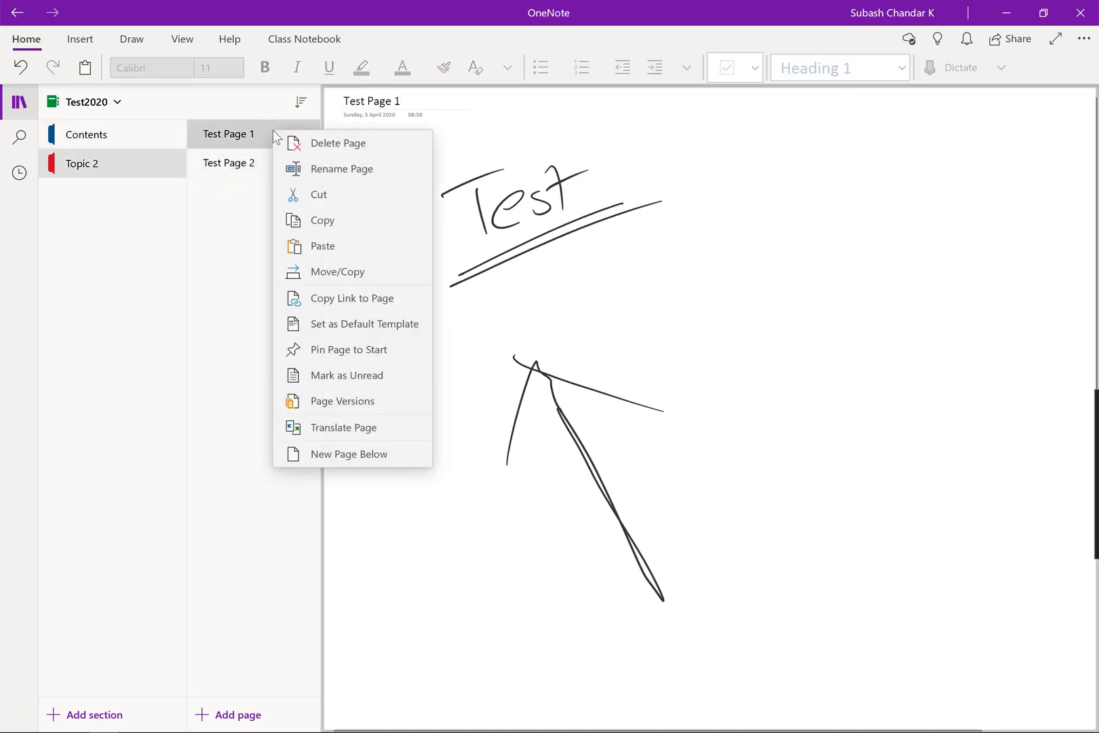
pyautogui.click(333, 295)
pyautogui.click(123, 135)
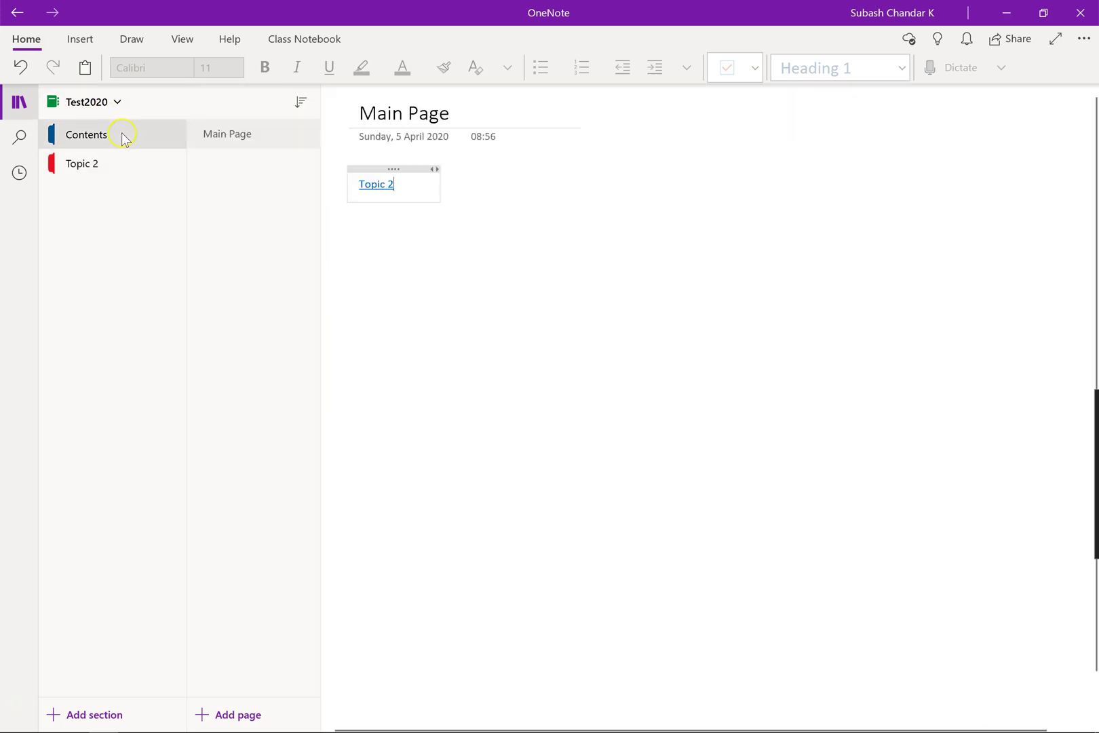
pyautogui.click(546, 183)
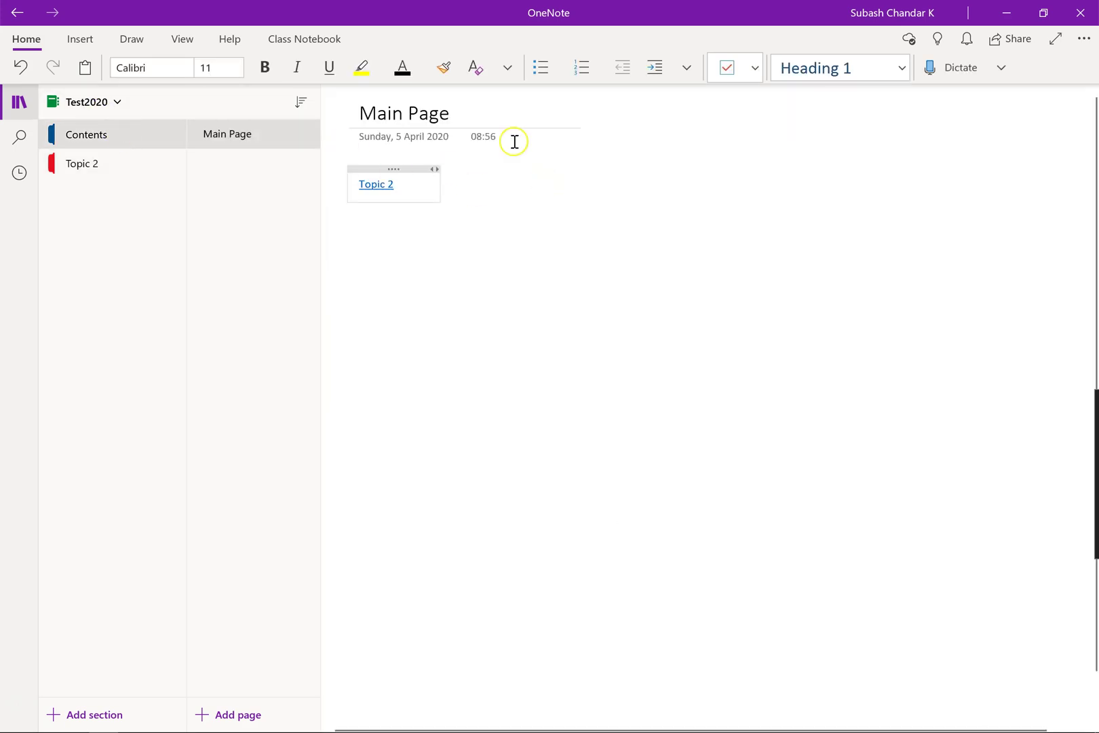
pyautogui.click(127, 39)
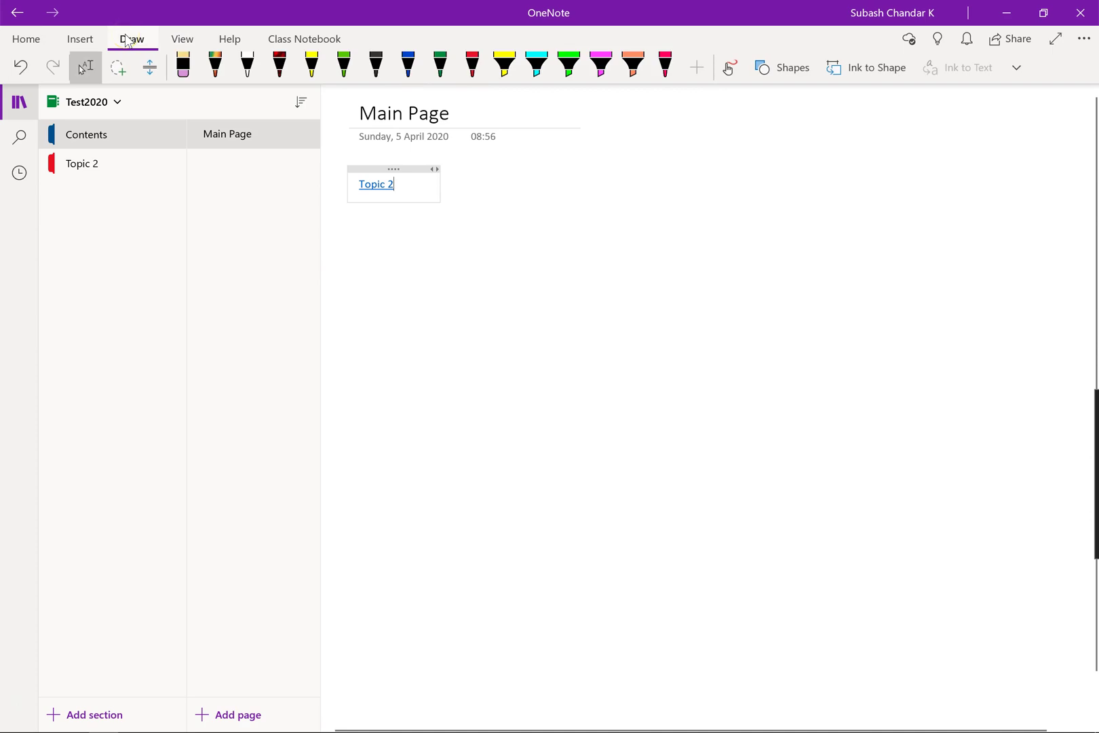
# Step: Insert a 2 x 2 table under the Topic 2 link and delete its second column
pyautogui.click(90, 39)
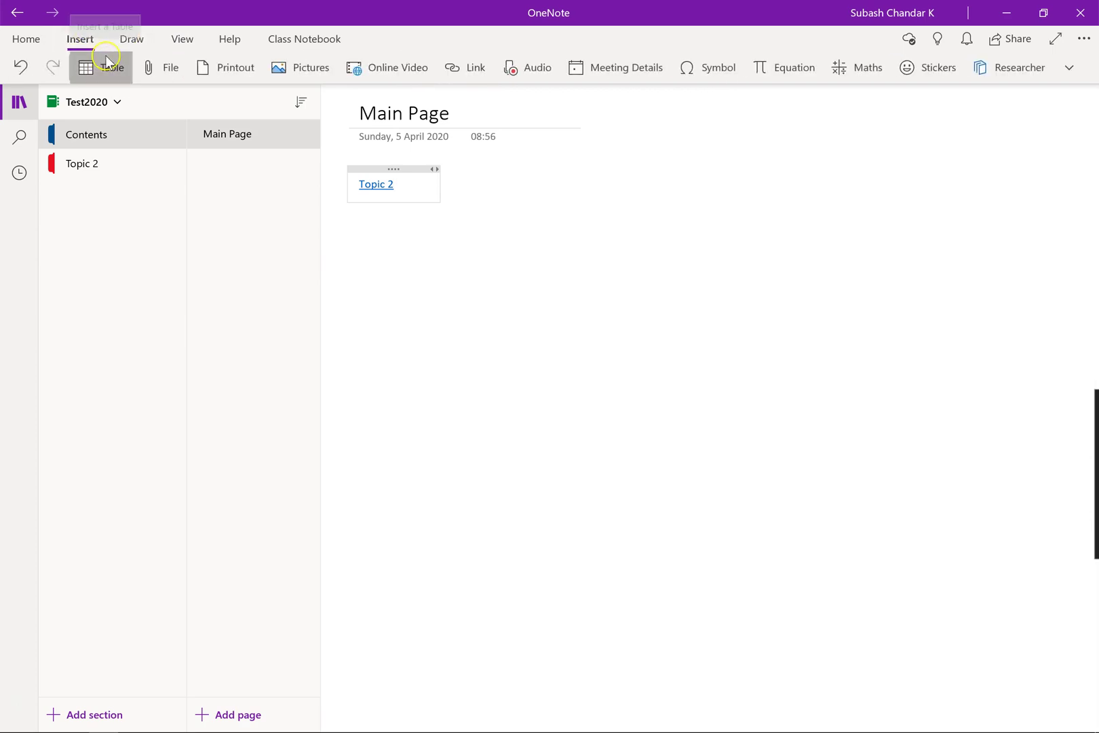
pyautogui.click(105, 67)
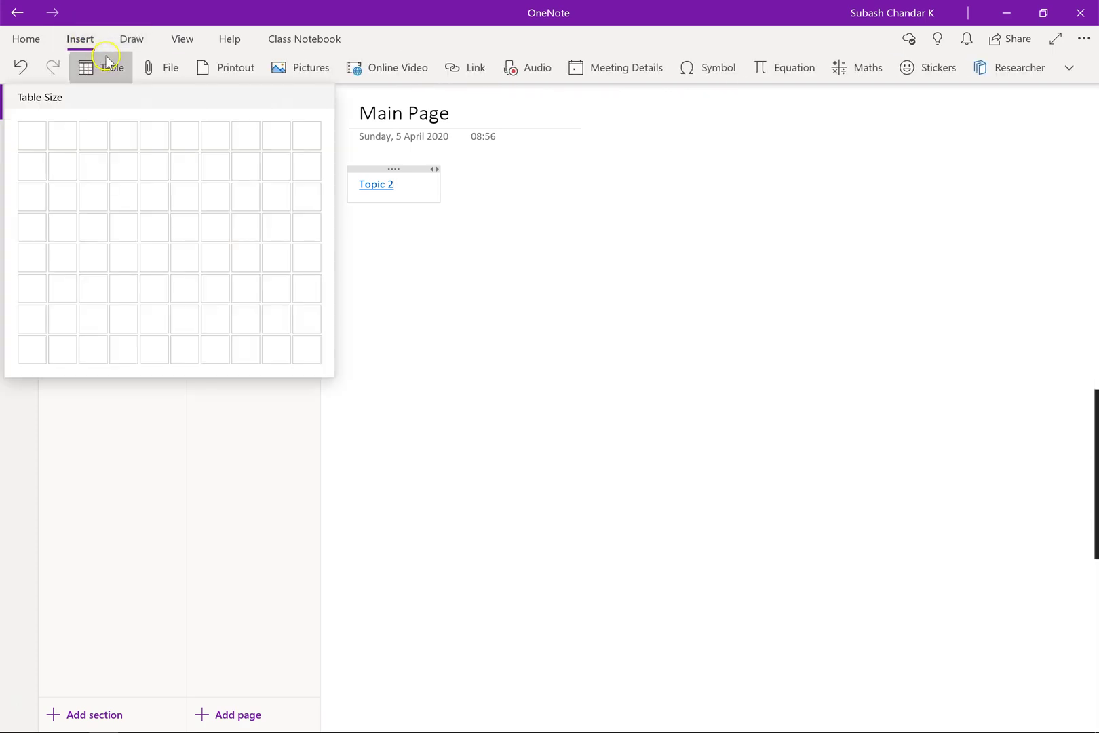
pyautogui.click(65, 163)
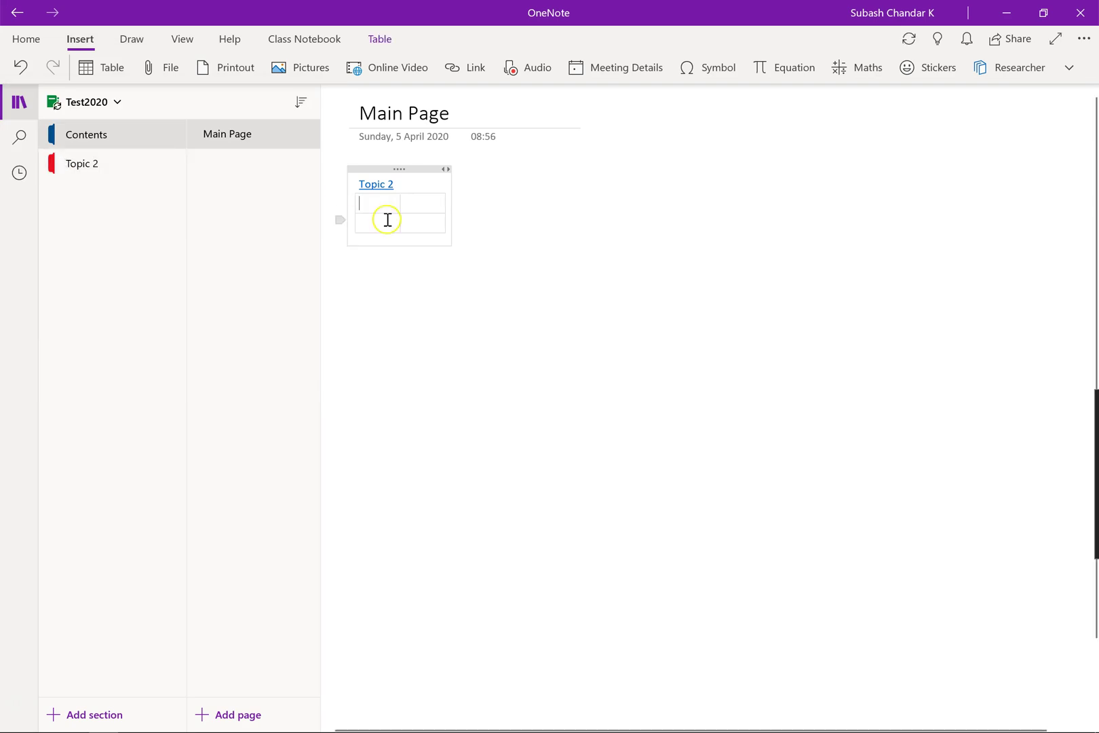
pyautogui.click(371, 207)
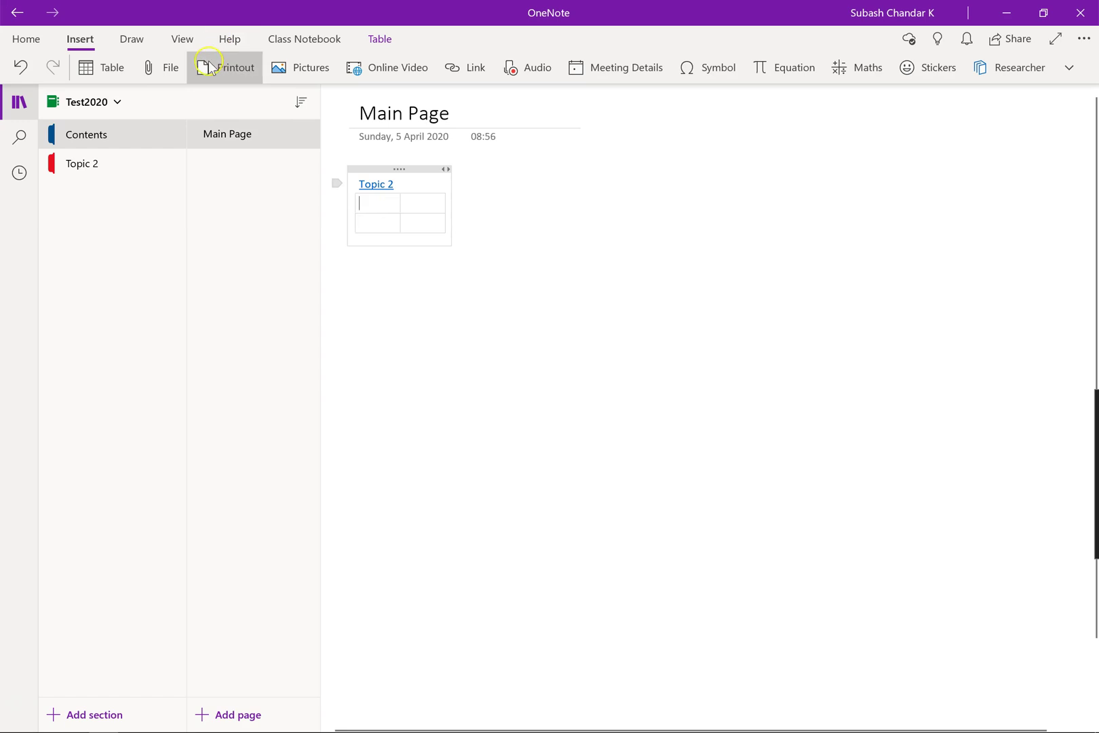
pyautogui.rightClick(421, 211)
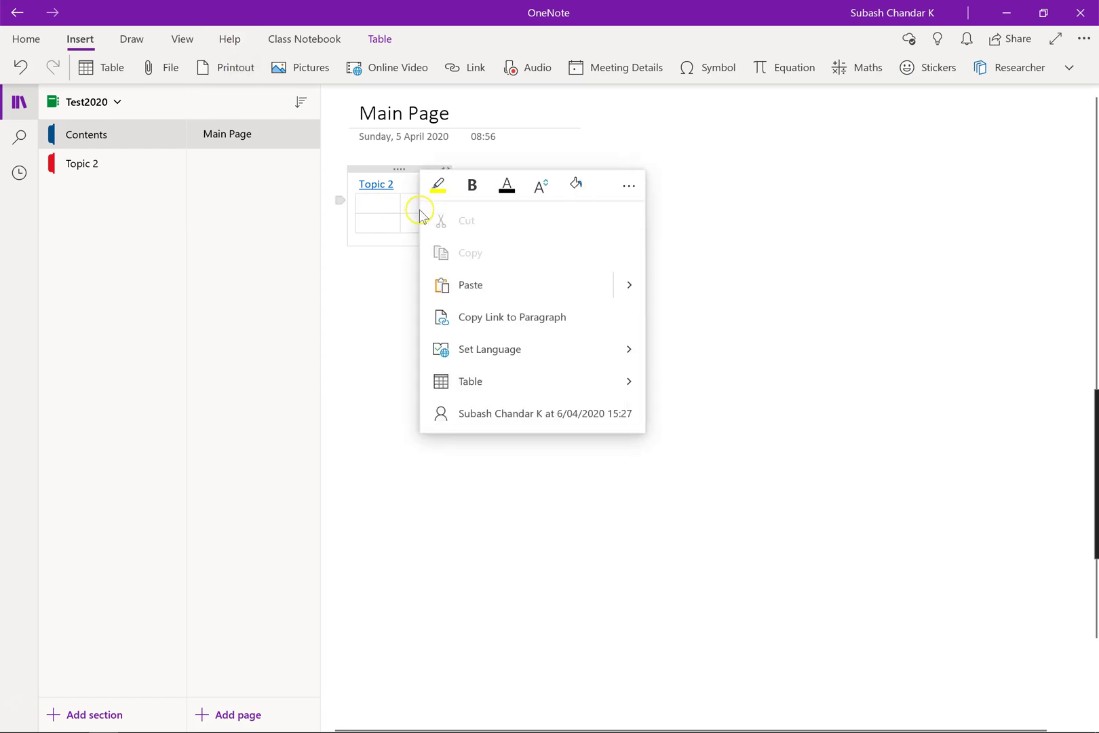
pyautogui.click(465, 382)
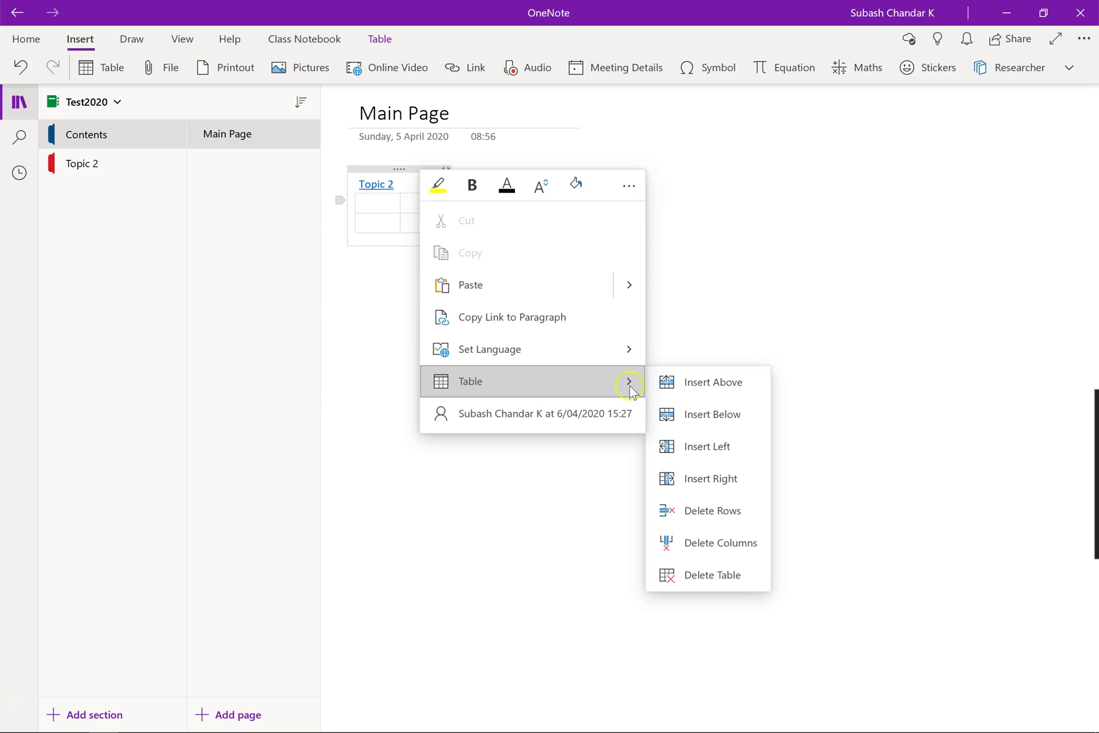
pyautogui.click(720, 543)
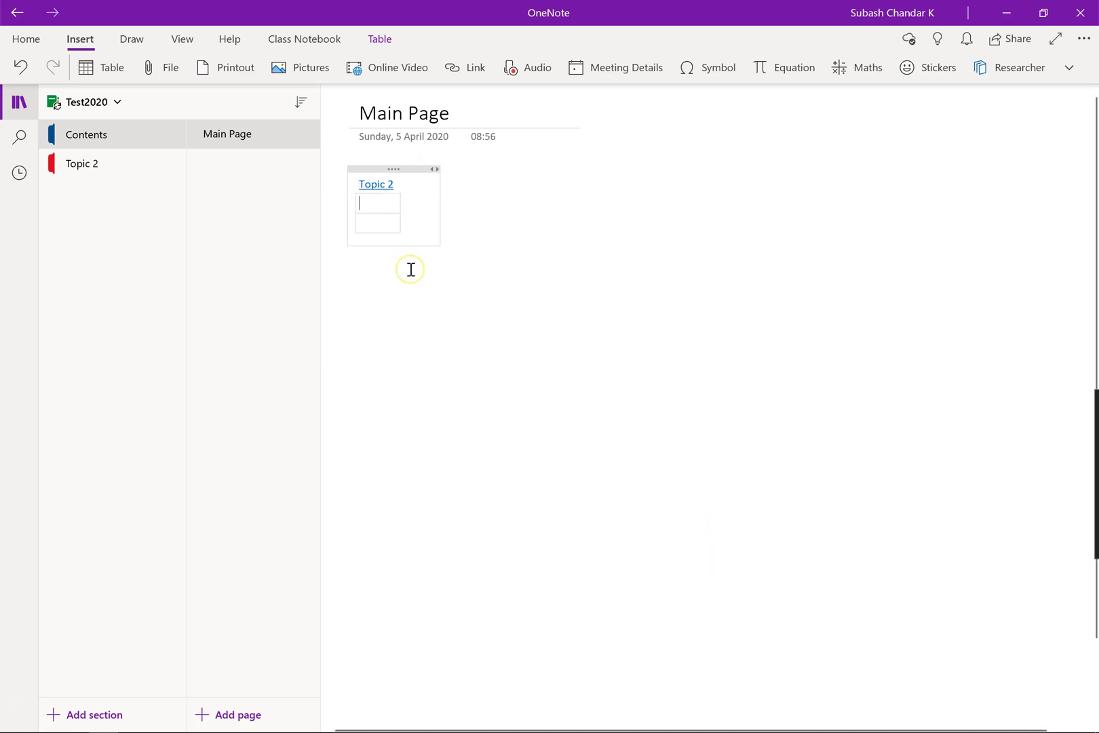
# Step: Paste the Test Page 1 link into the table and copy a link to Test Page 2
pyautogui.hotkey('ctrl', 'v')
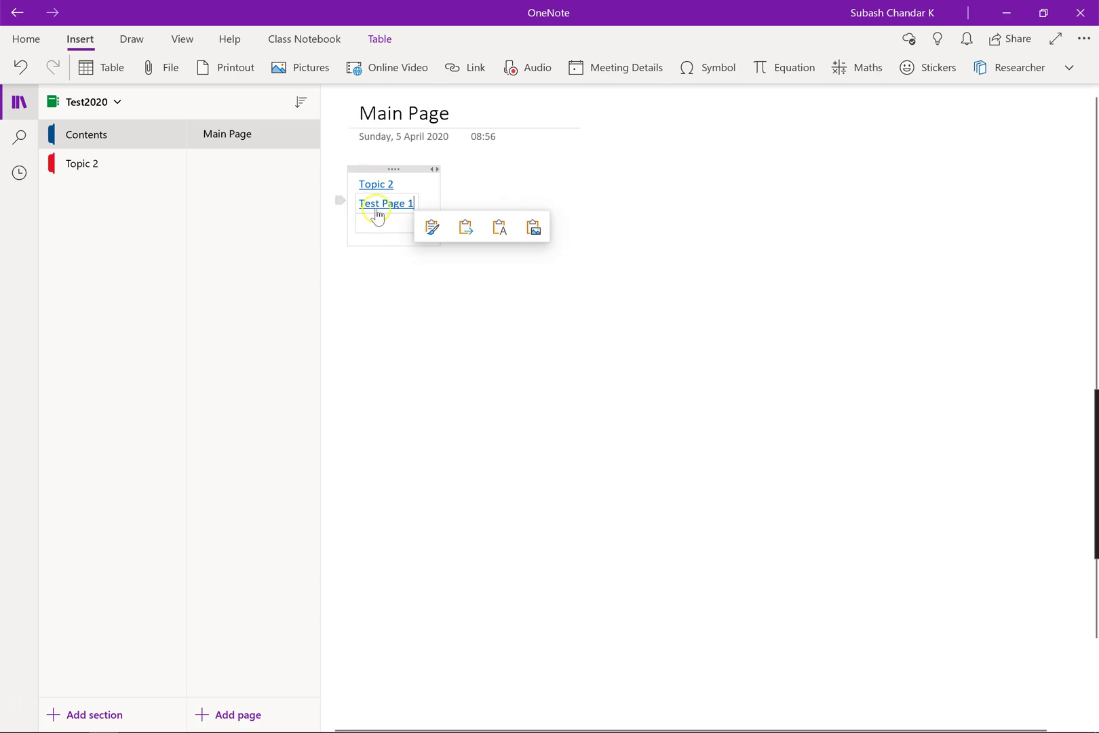
pyautogui.click(135, 173)
pyautogui.click(256, 169)
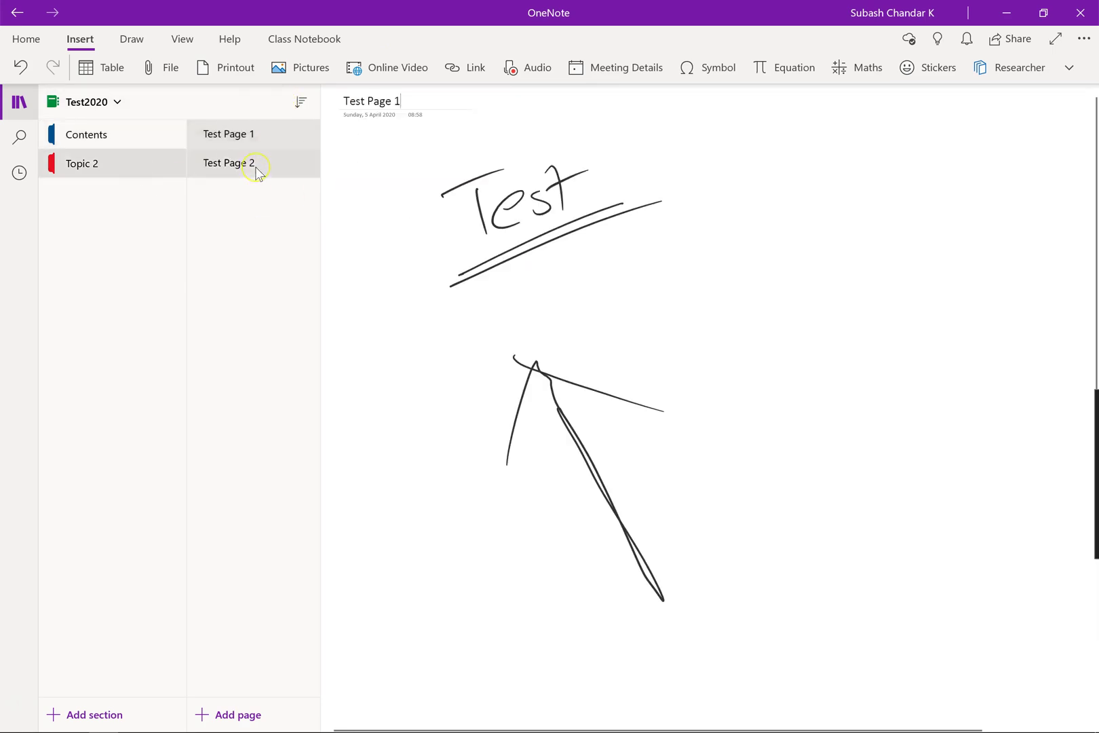
pyautogui.rightClick(258, 173)
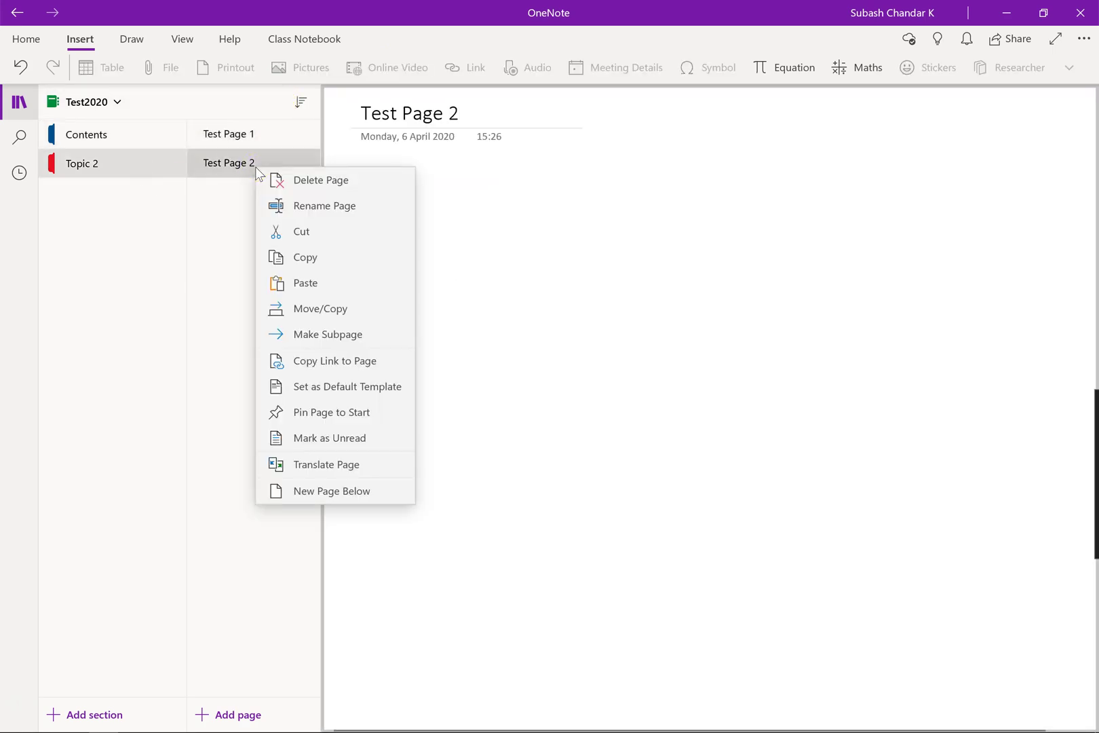
pyautogui.click(348, 361)
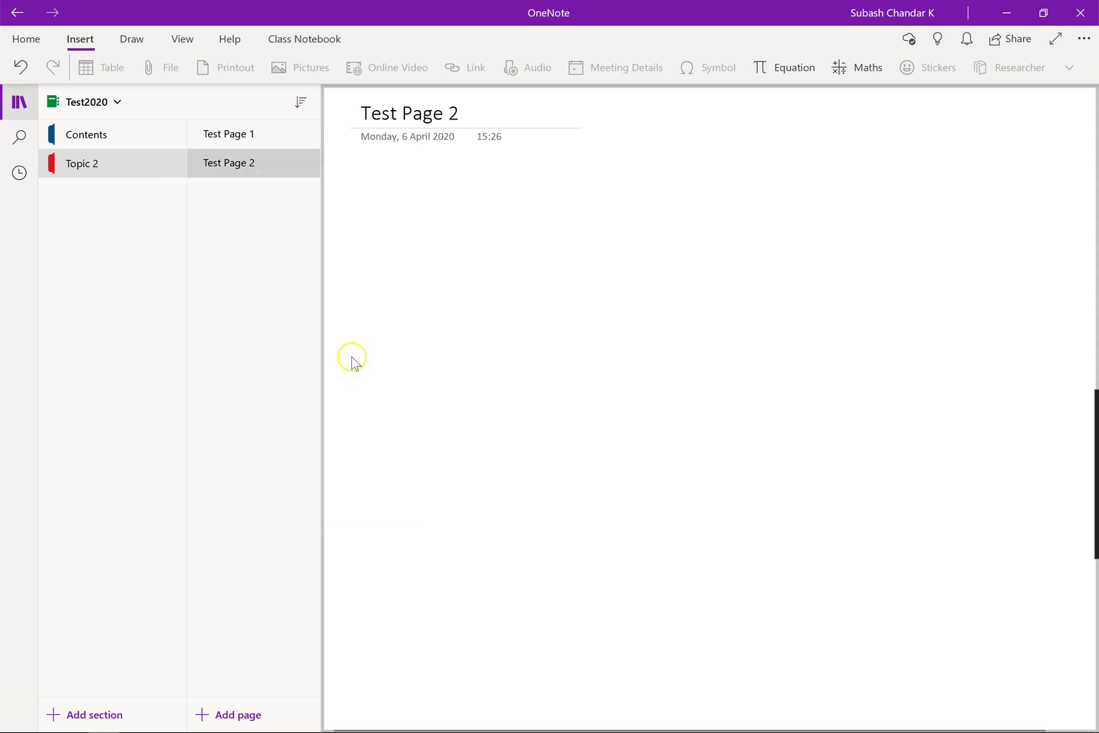
# Step: Paste the Test Page 2 link into the table's third row on Main Page
pyautogui.click(120, 146)
pyautogui.click(381, 226)
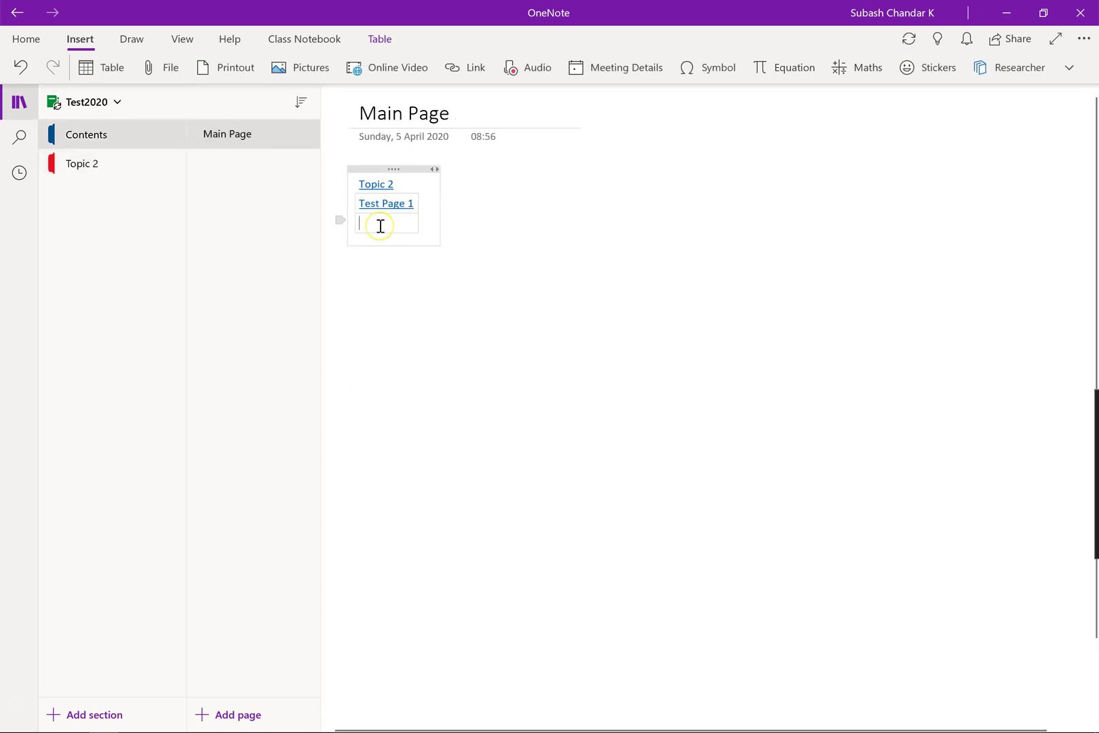
pyautogui.hotkey('ctrl', 'v')
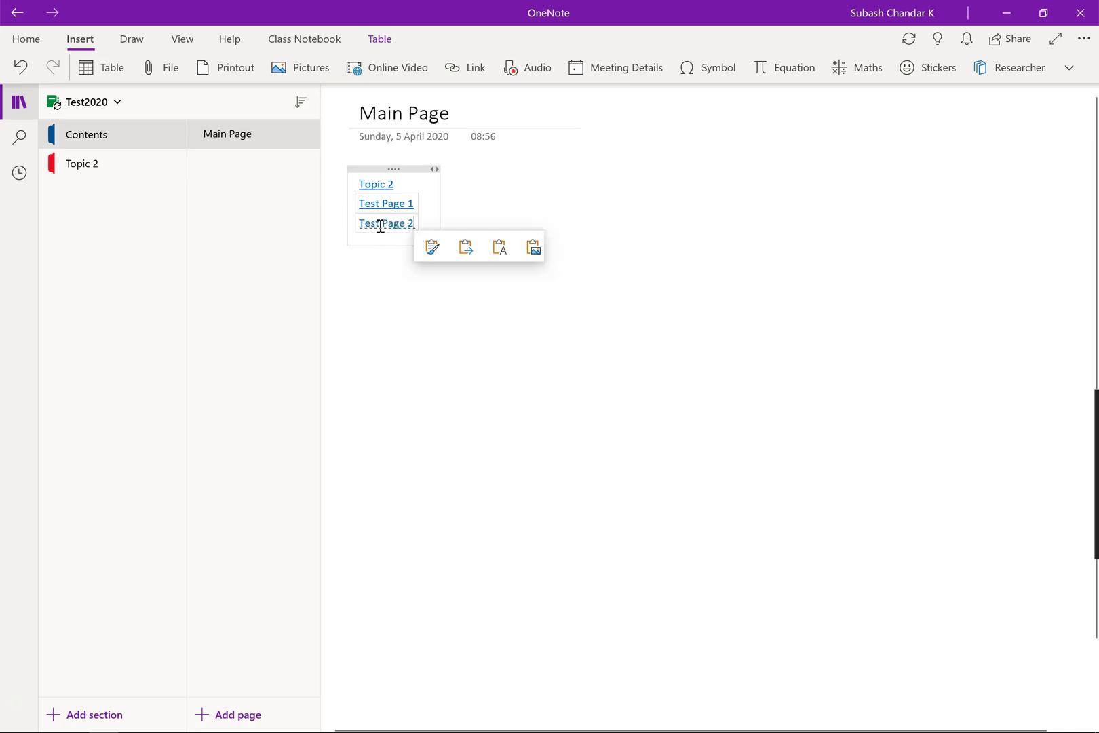
pyautogui.click(655, 375)
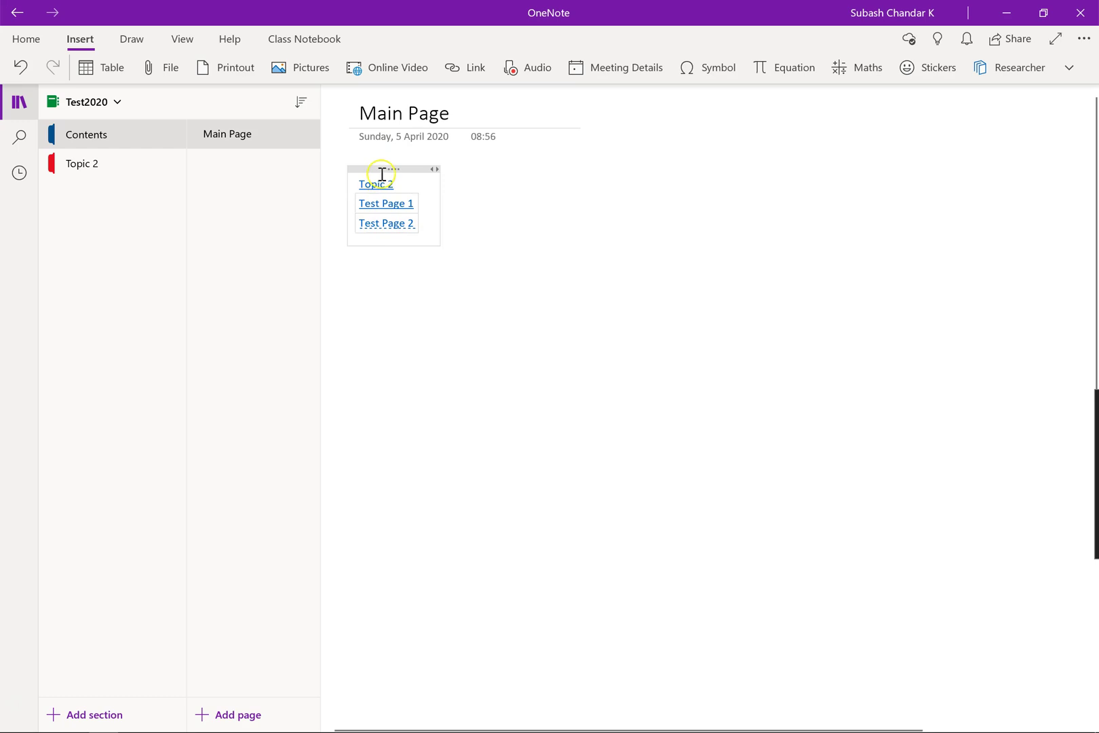
# Step: Follow the Test Page 2 link, then switch to the 2020 Whiteboard notebook's Directory section
pyautogui.click(400, 226)
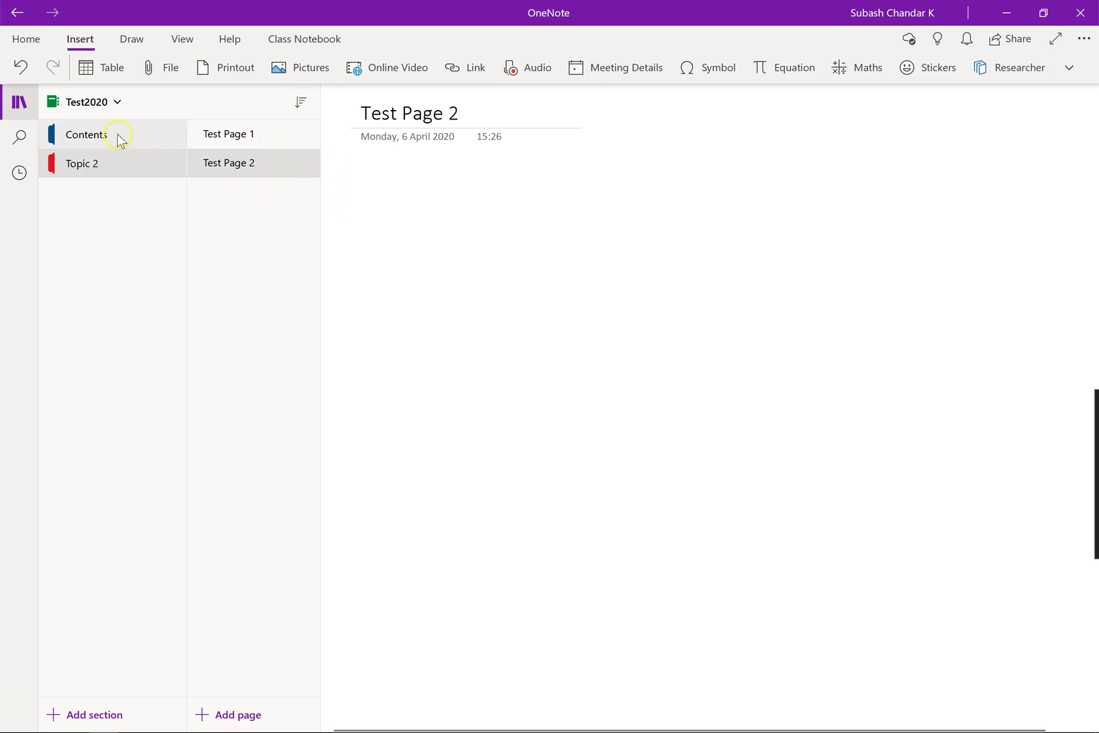
pyautogui.click(116, 103)
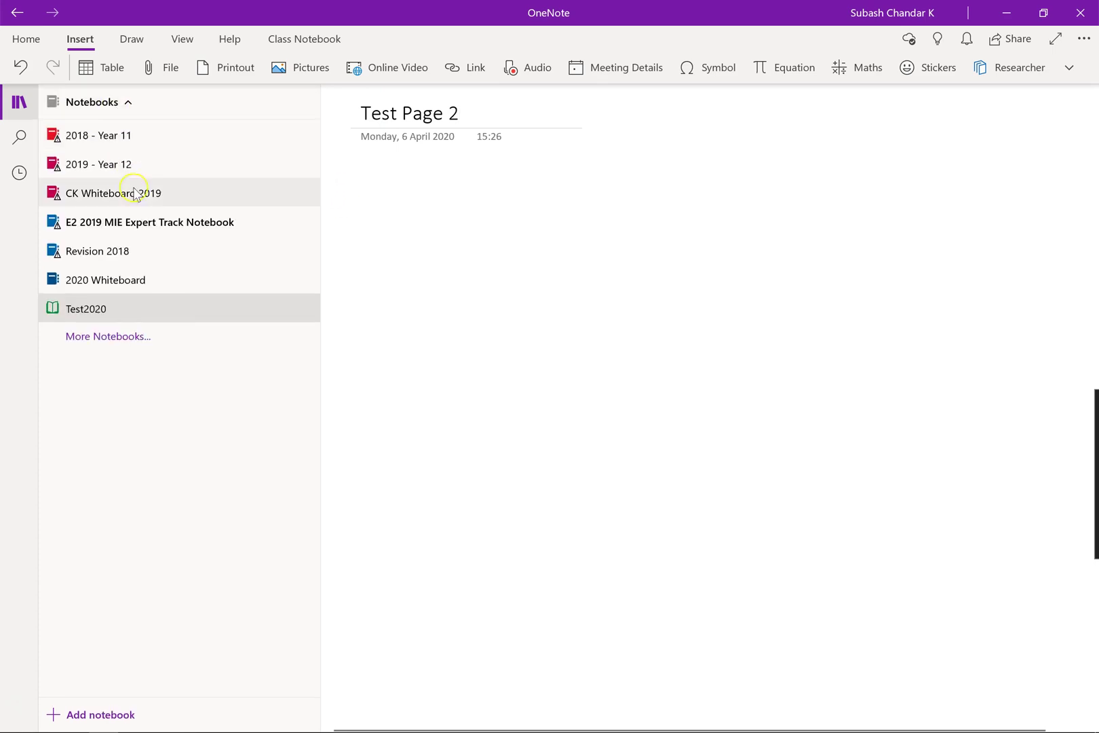
pyautogui.click(133, 277)
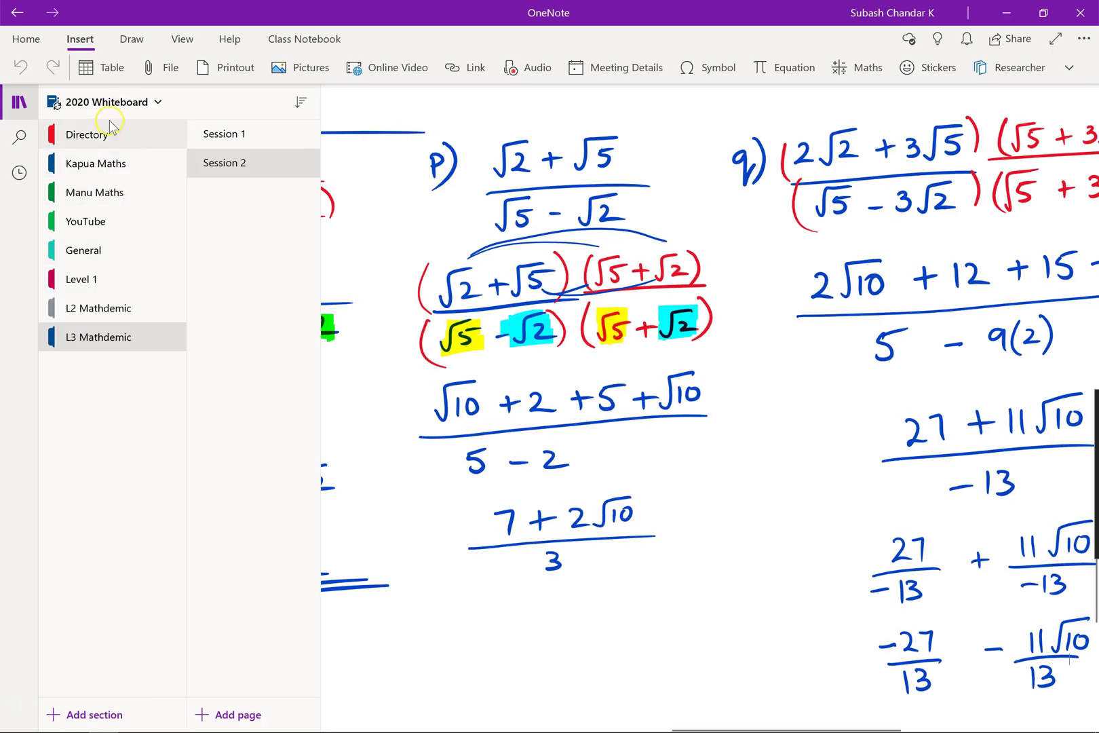
pyautogui.click(87, 130)
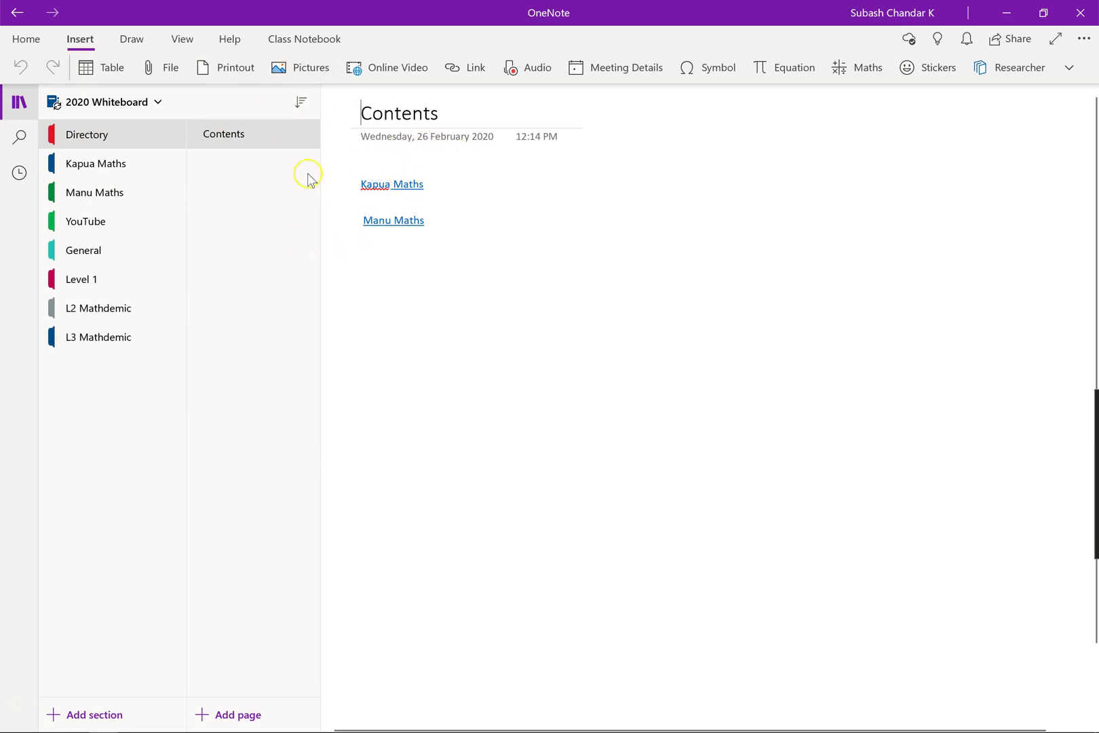
# Step: Select the Manu Maths link on the Directory's Contents page
pyautogui.click(403, 222)
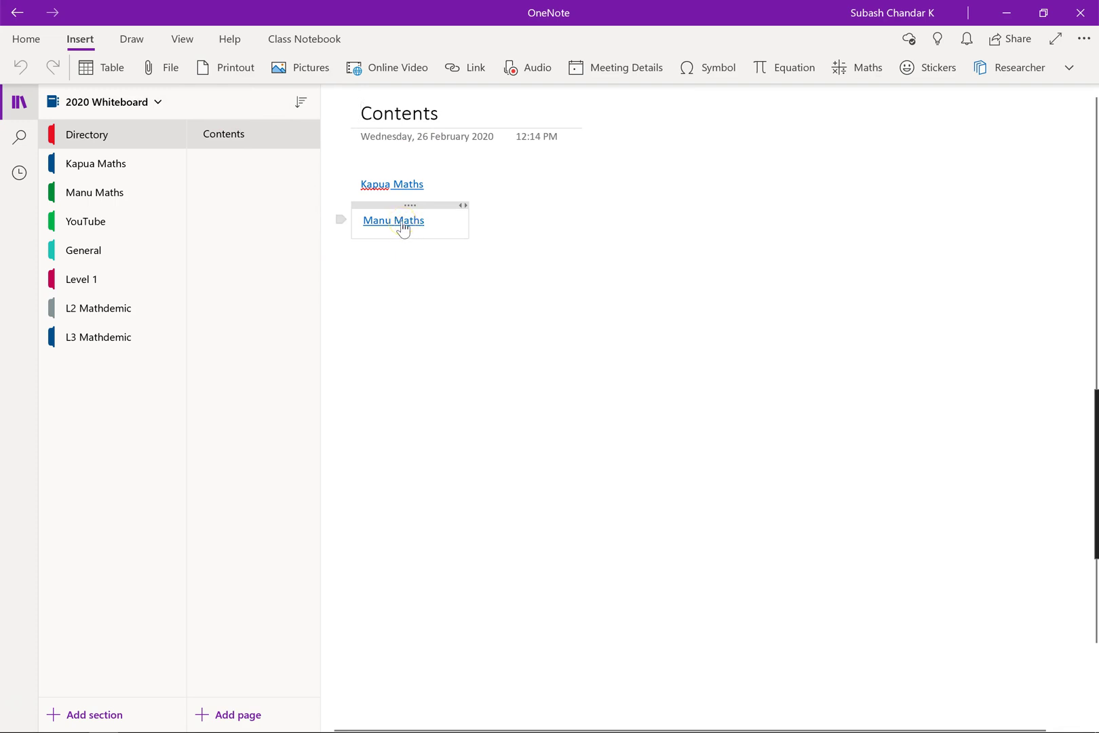